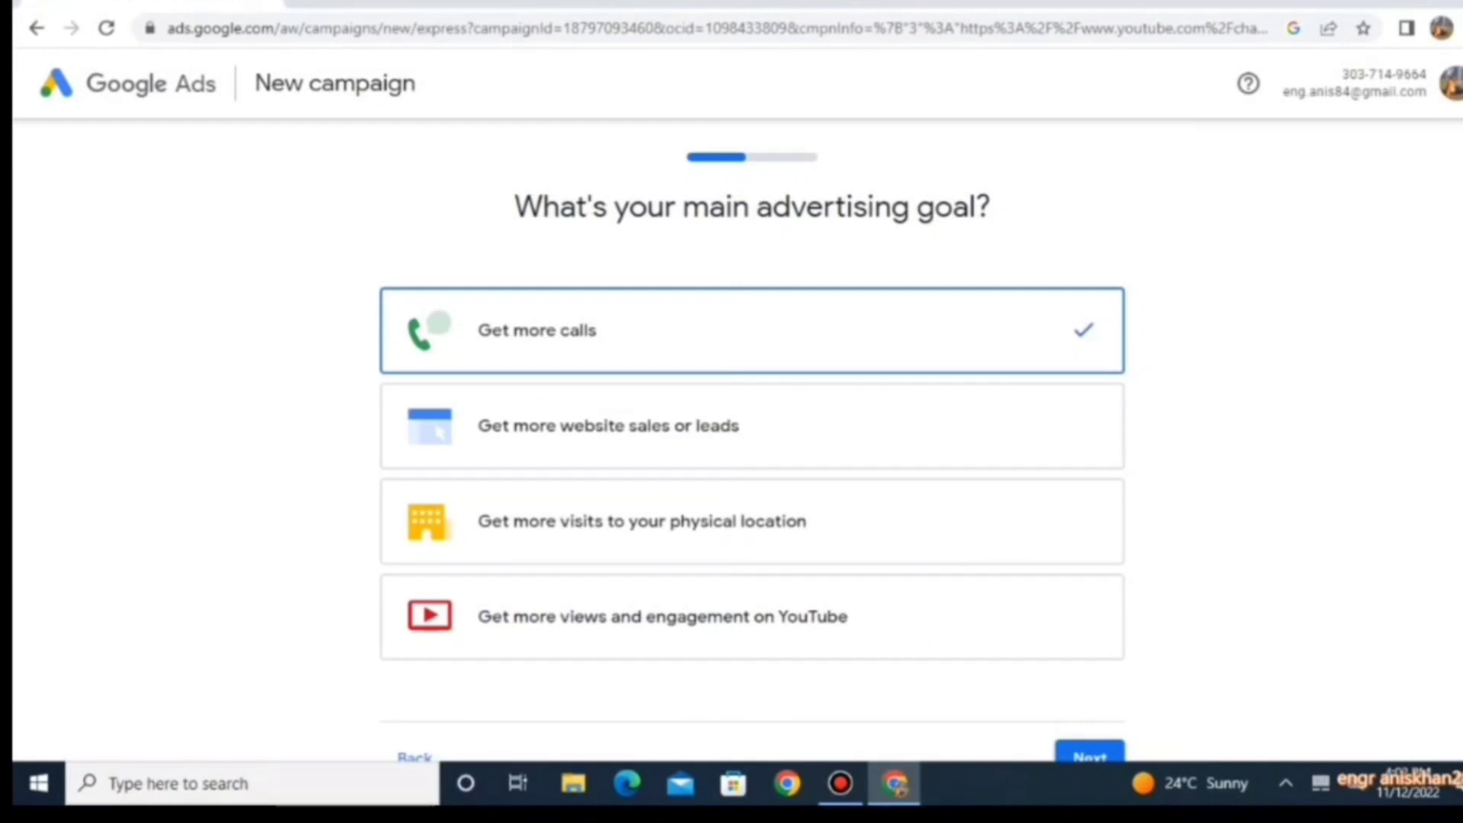
Step: Choose 'Get more views and engagement on YouTube' as the campaign goal and continue to the video ad
left_click(752, 617)
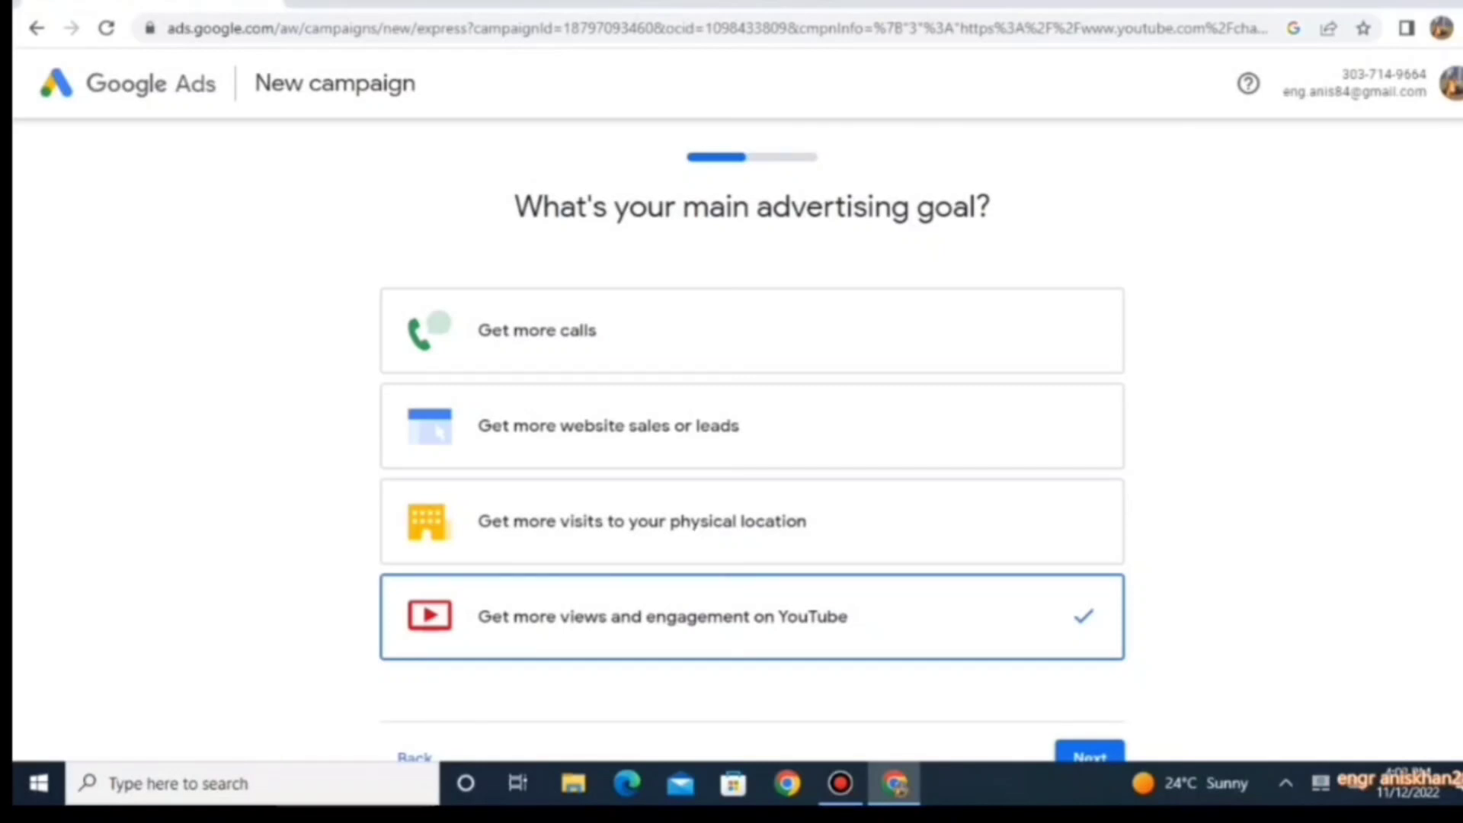
scroll(752, 444, "down", 2)
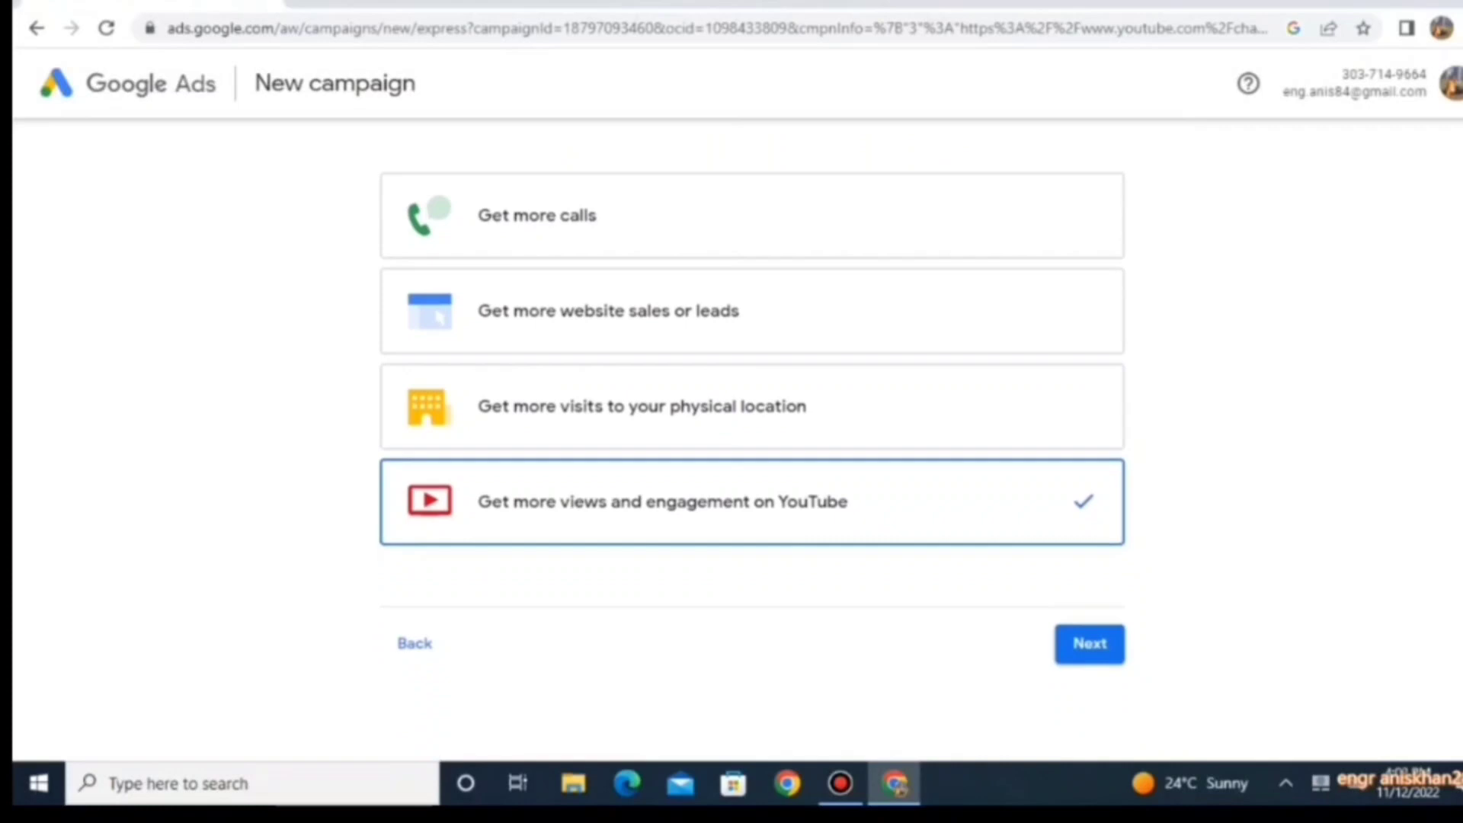
left_click(1090, 622)
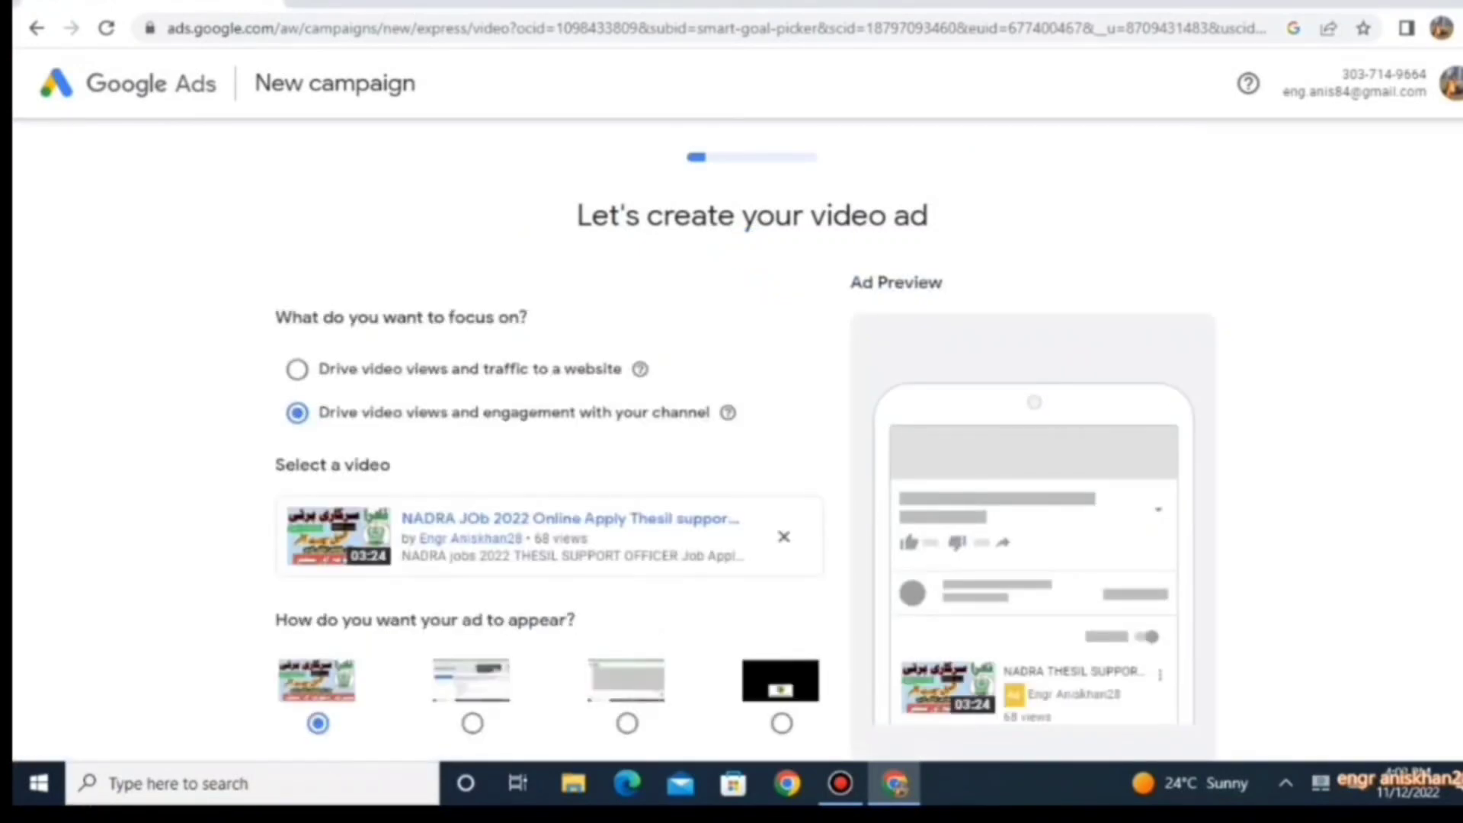
Step: Remove the preselected video, leave the video search field empty, and open a new browser tab
scroll(783, 478, "down", 3)
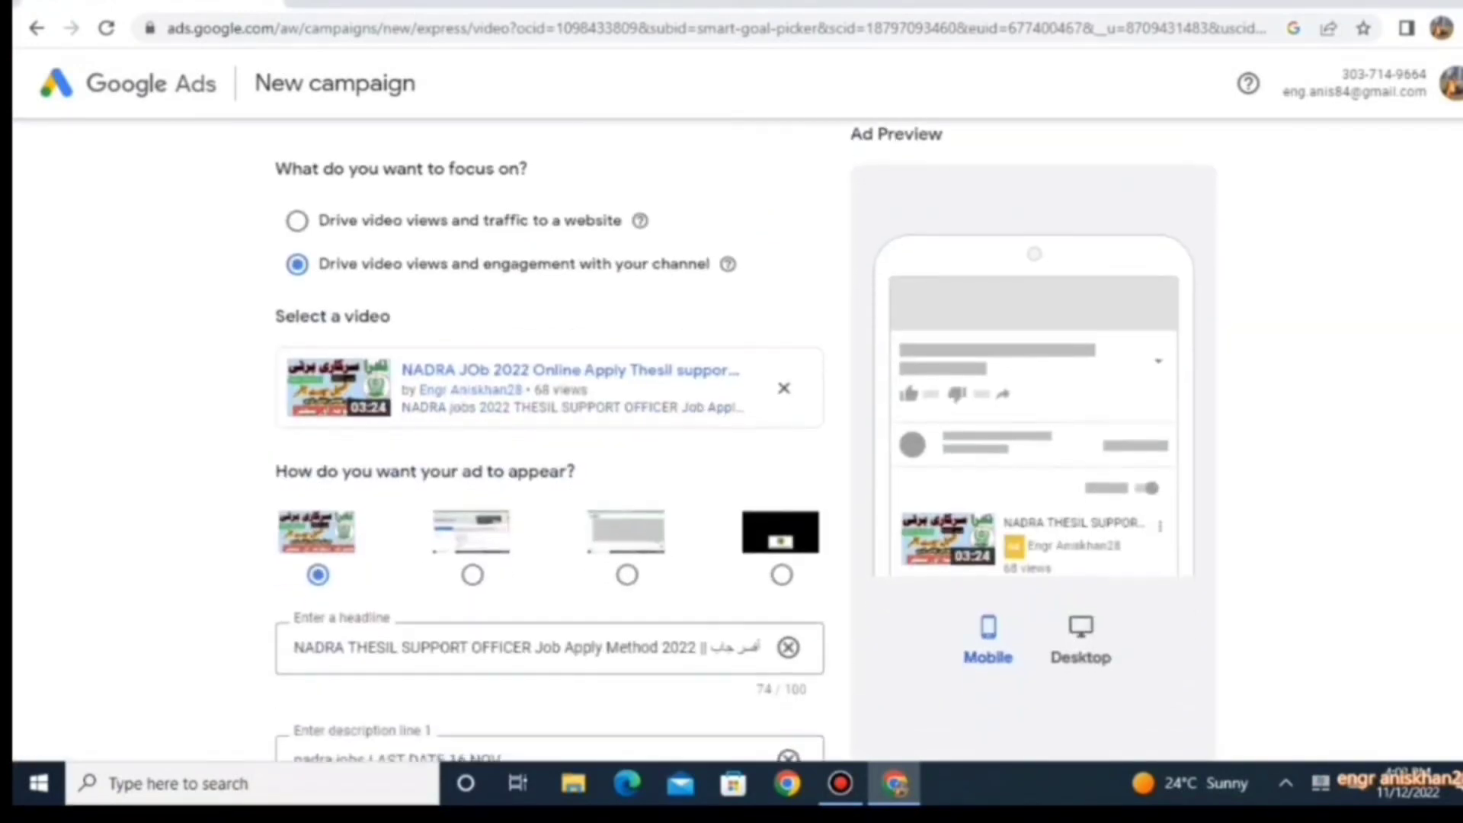
scroll(783, 478, "up", 2)
left_click(783, 478)
left_click(604, 472)
right_click(604, 472)
key("Escape")
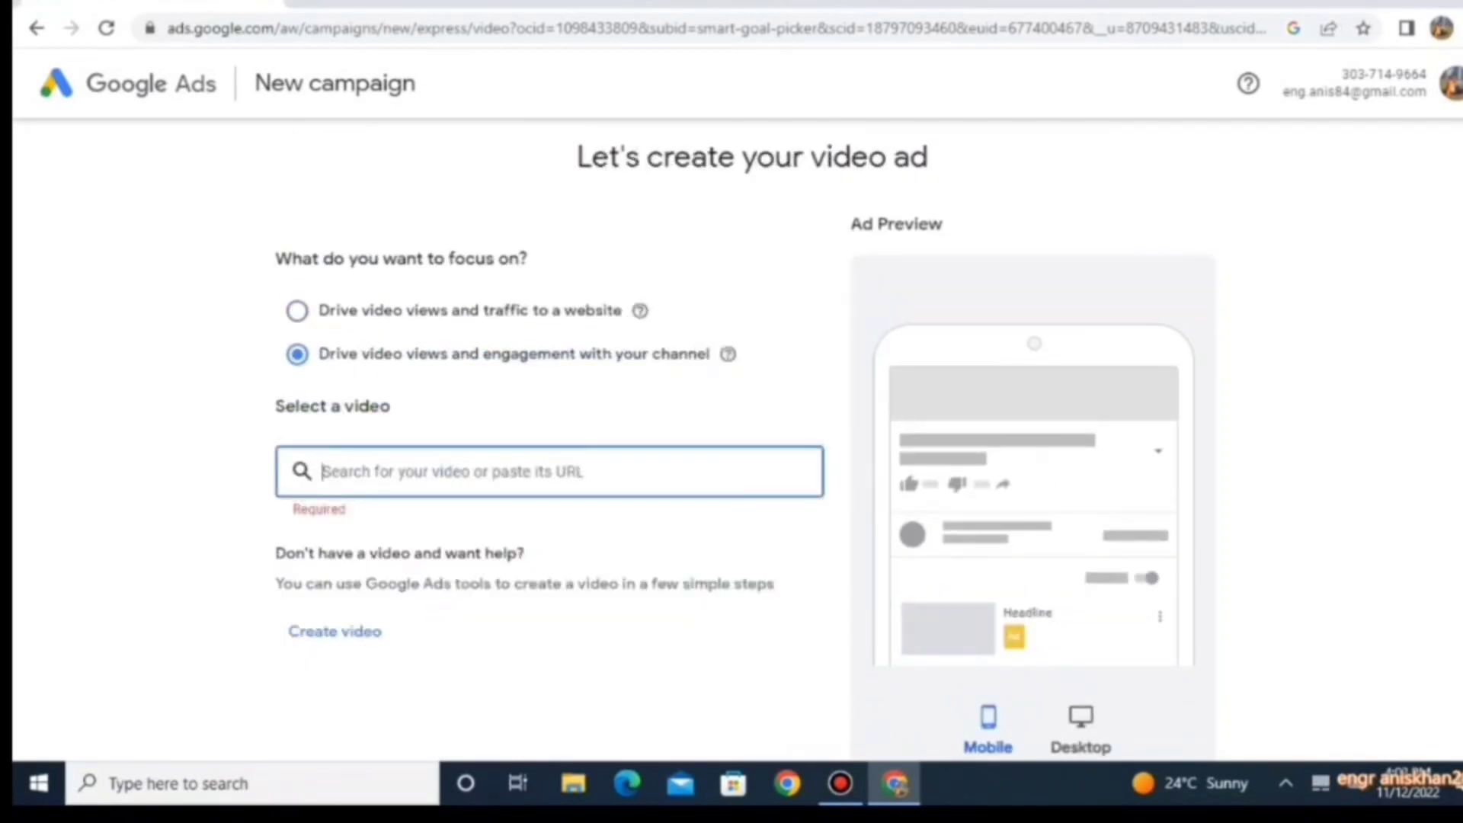
key("ctrl+t")
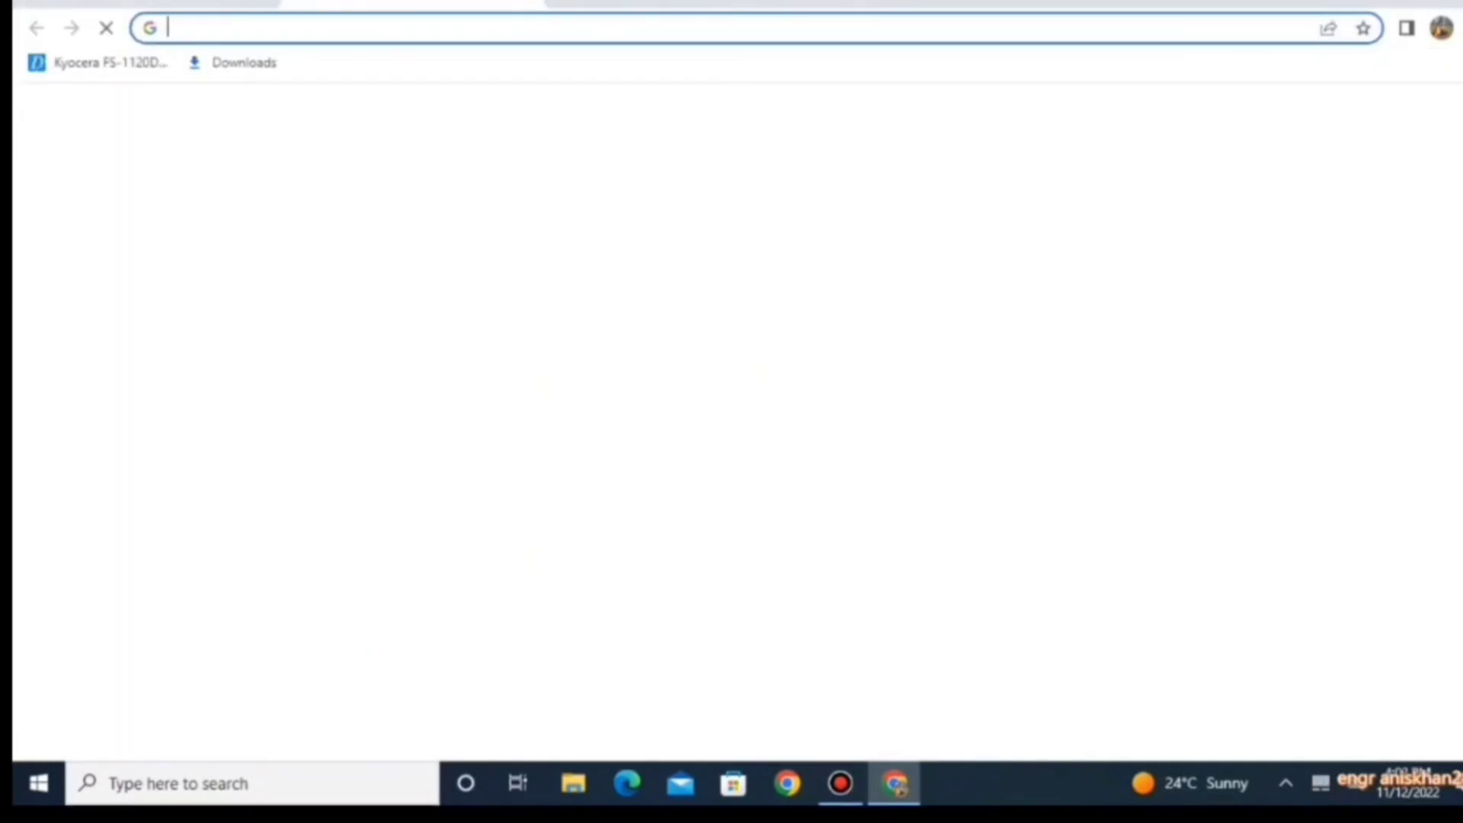
Step: Go to YouTube and search for the 'engr' channel's videos
key("Down")
key("Return")
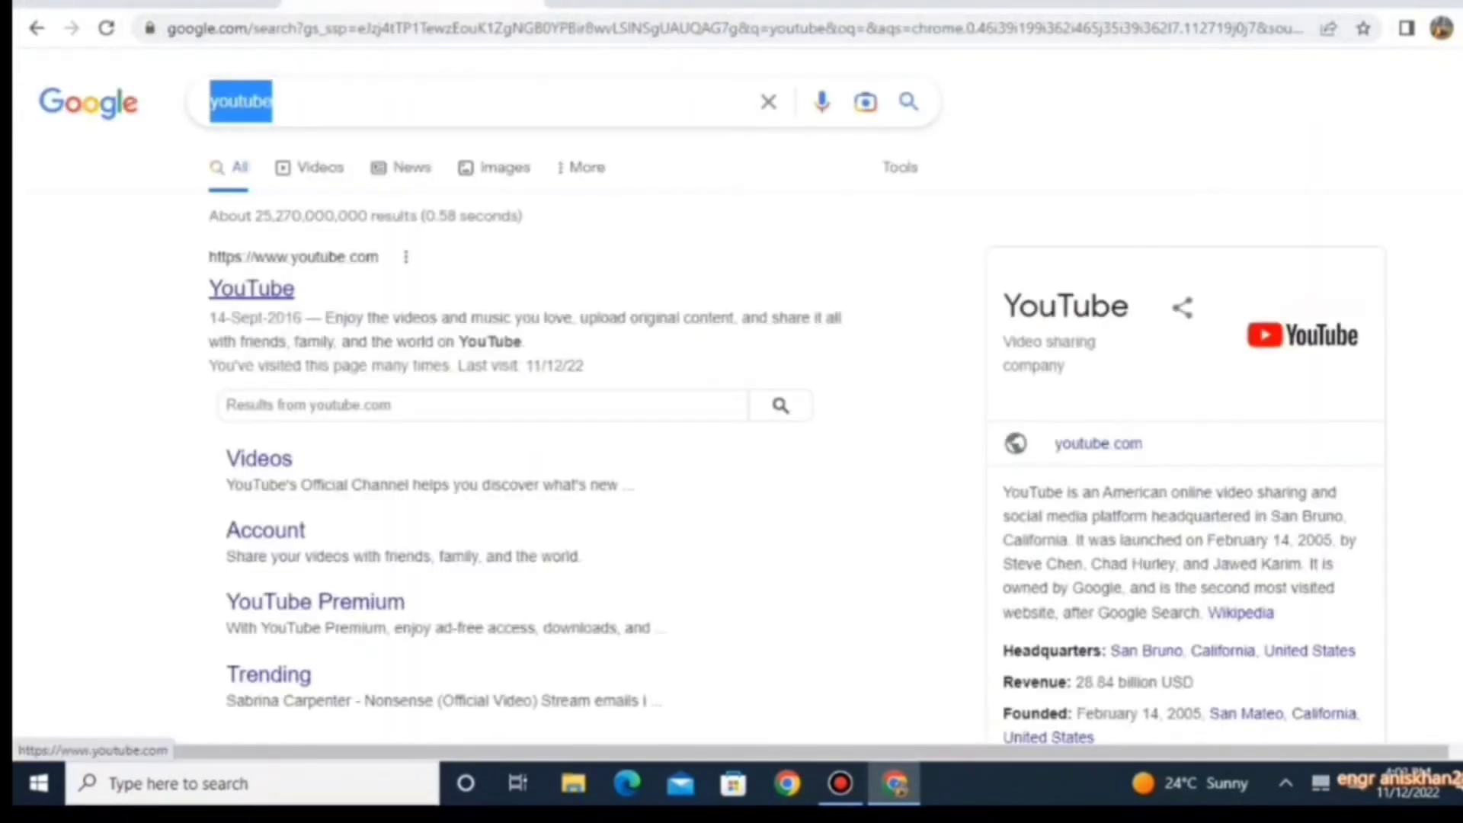
left_click(252, 289)
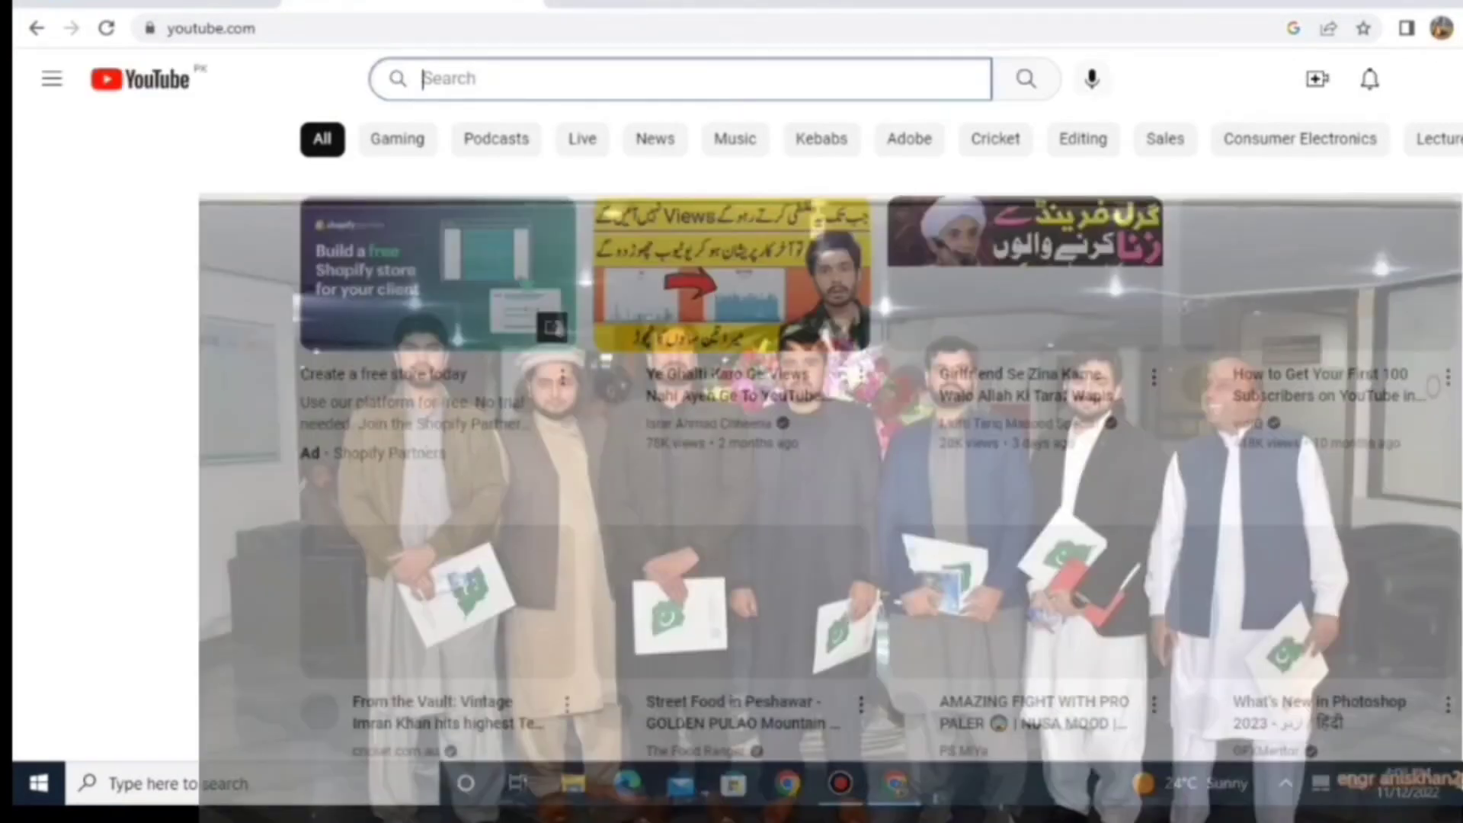
type("eng")
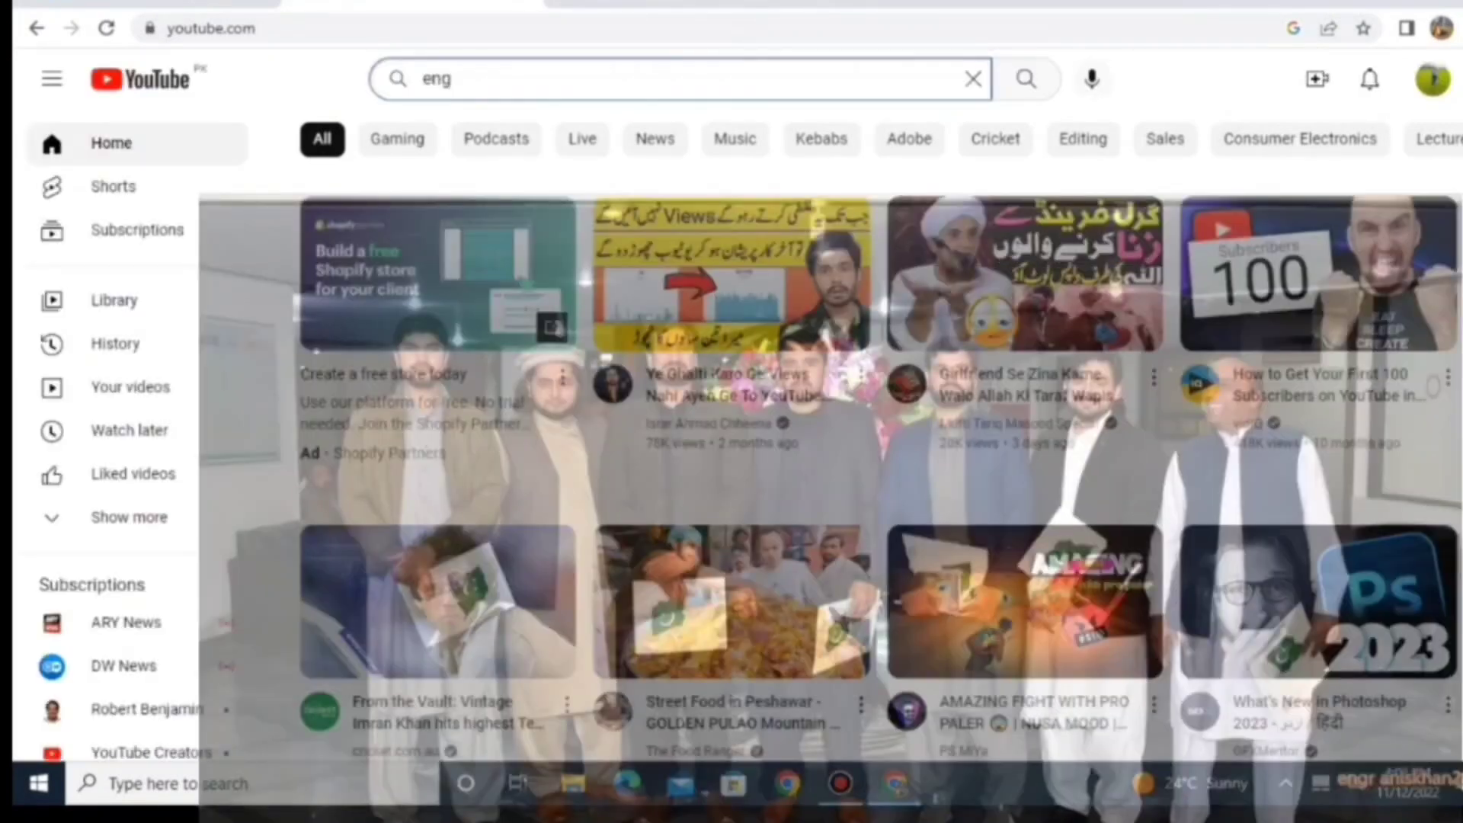
type("r")
left_click(488, 139)
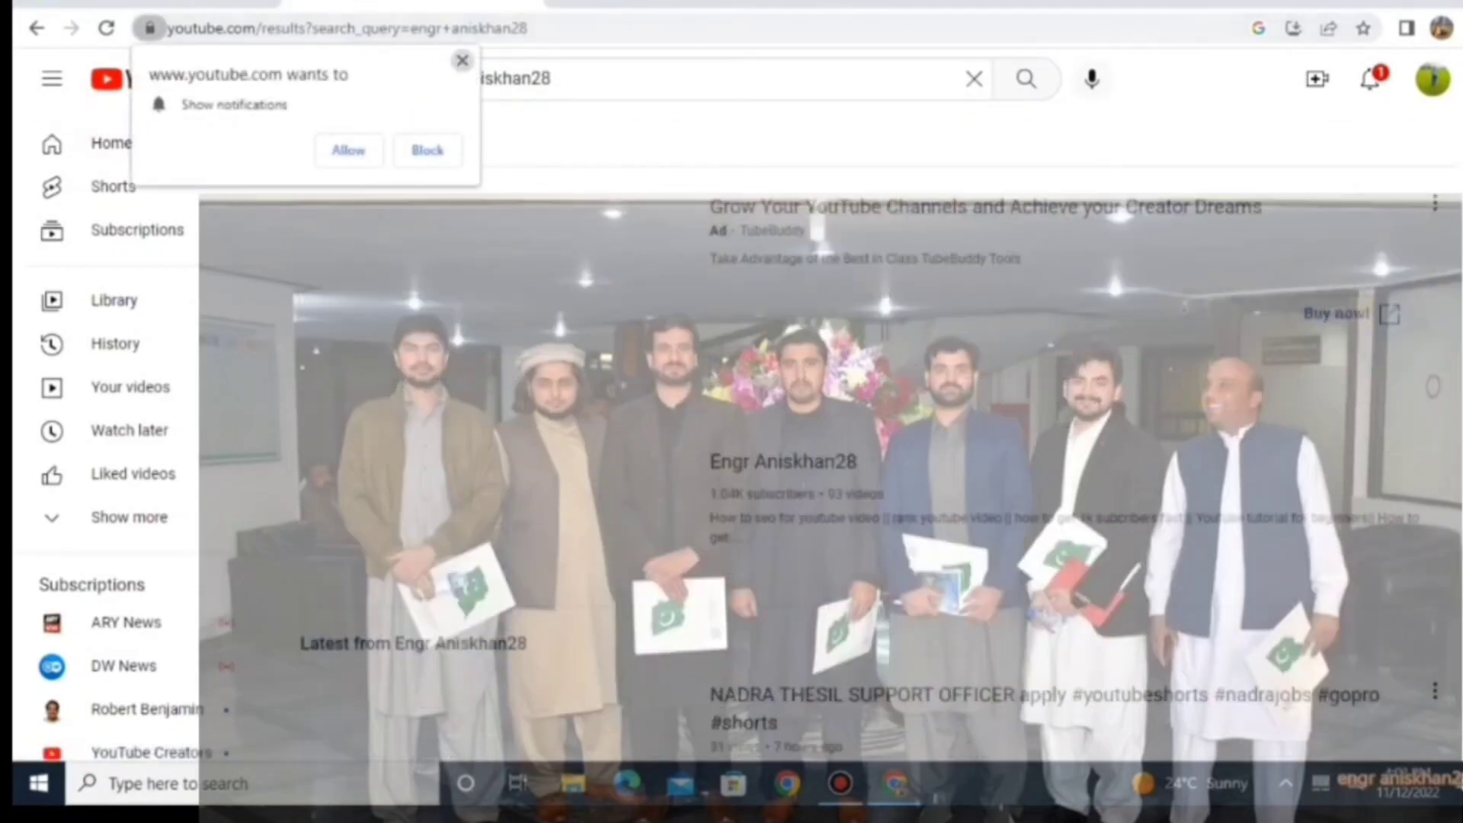
Step: Copy the share link of the 'NADRA JOb 2022 Online Apply' video
left_click(462, 60)
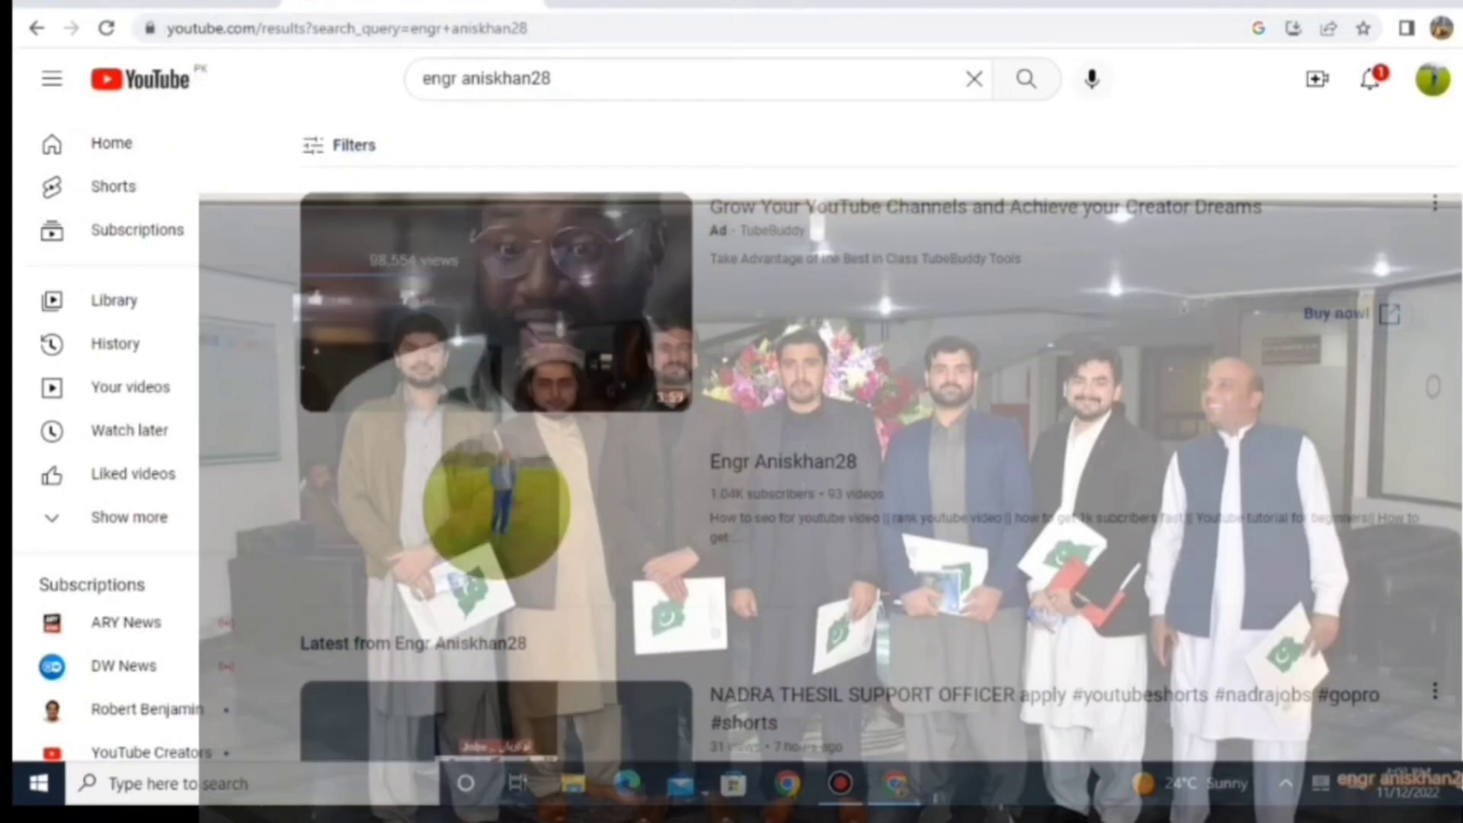
scroll(868, 434, "down", 6)
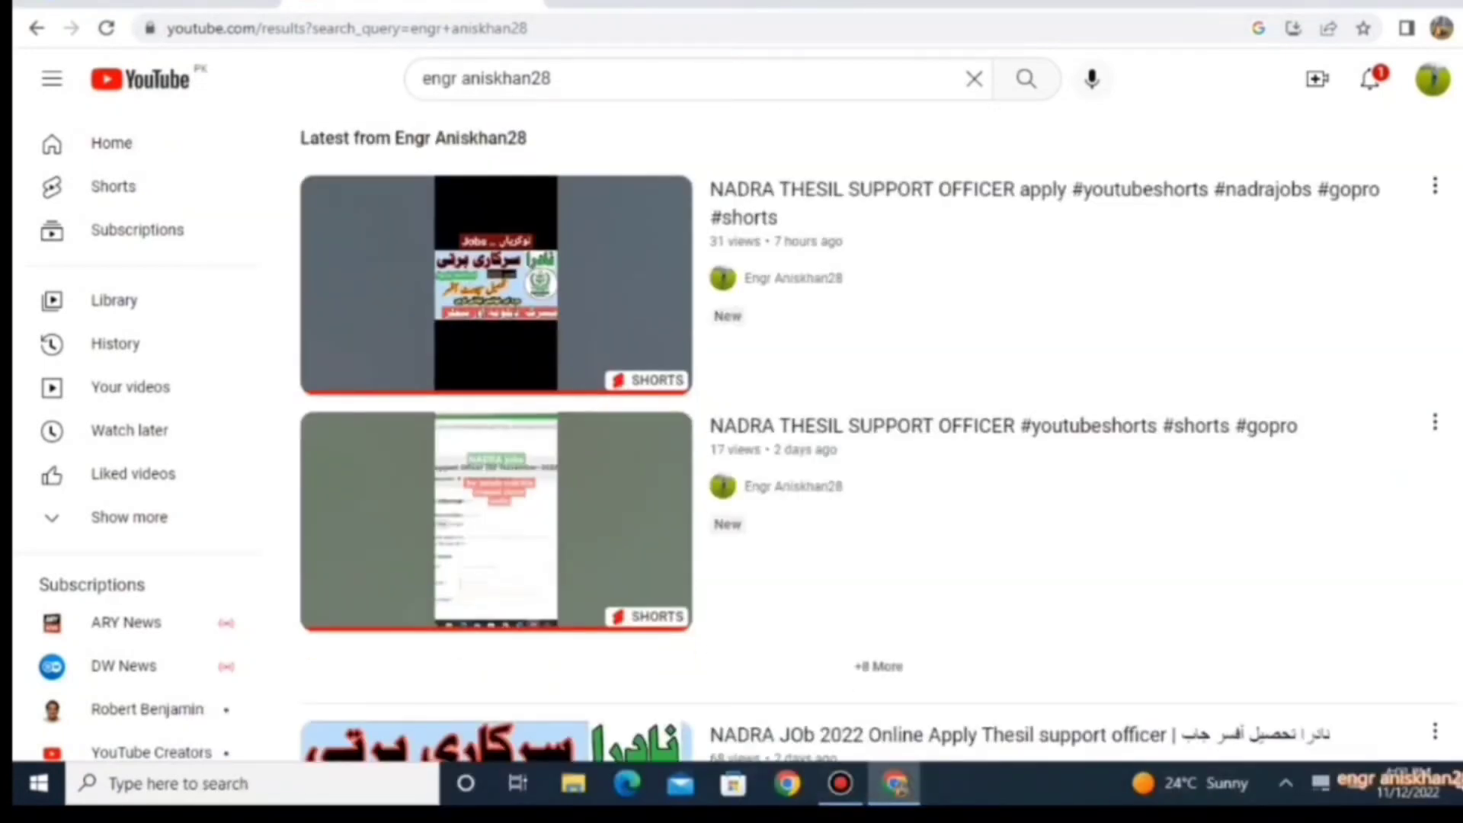
scroll(869, 434, "down", 4)
left_click(1434, 437)
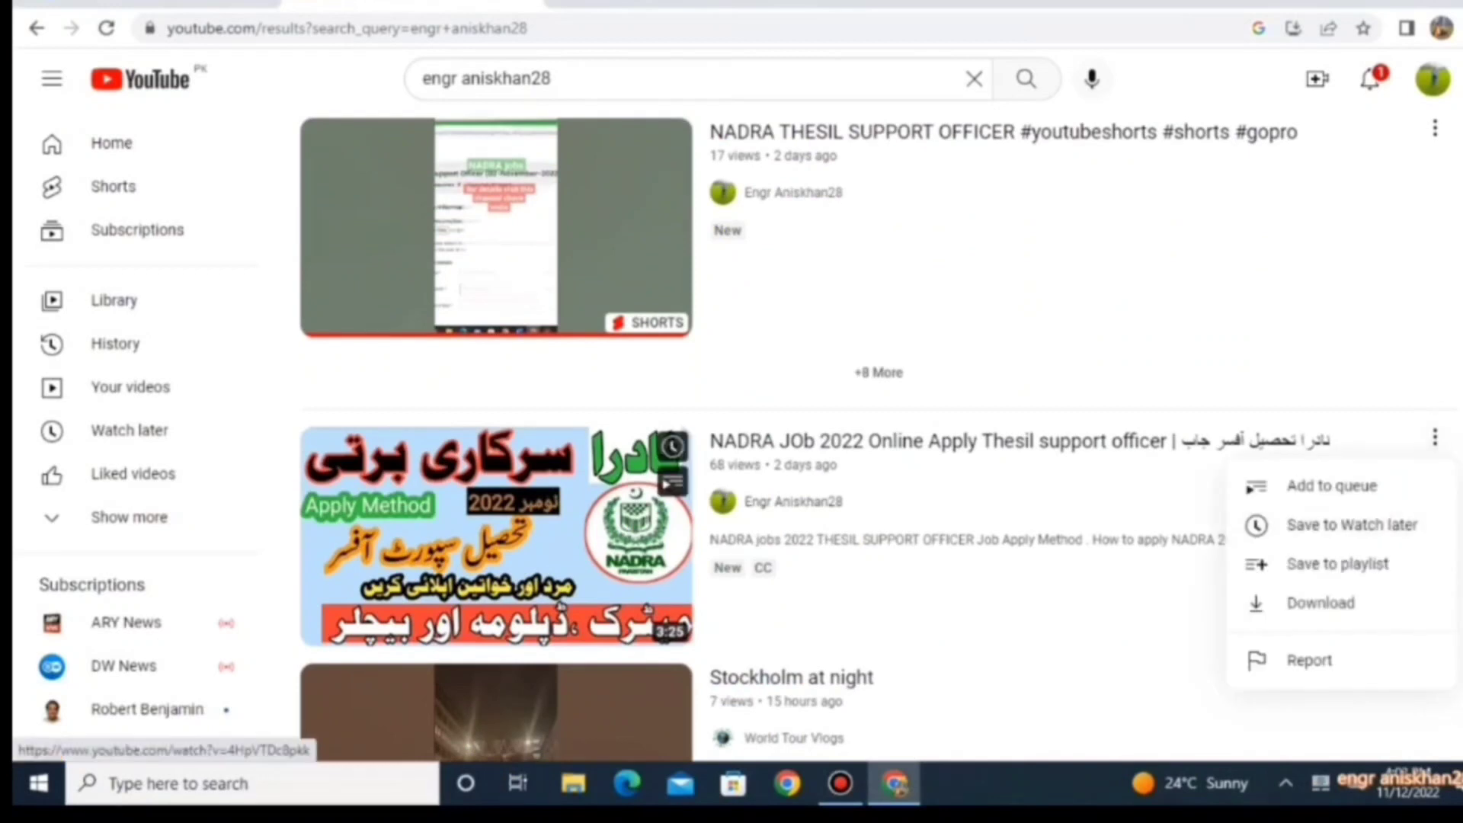
left_click(496, 537)
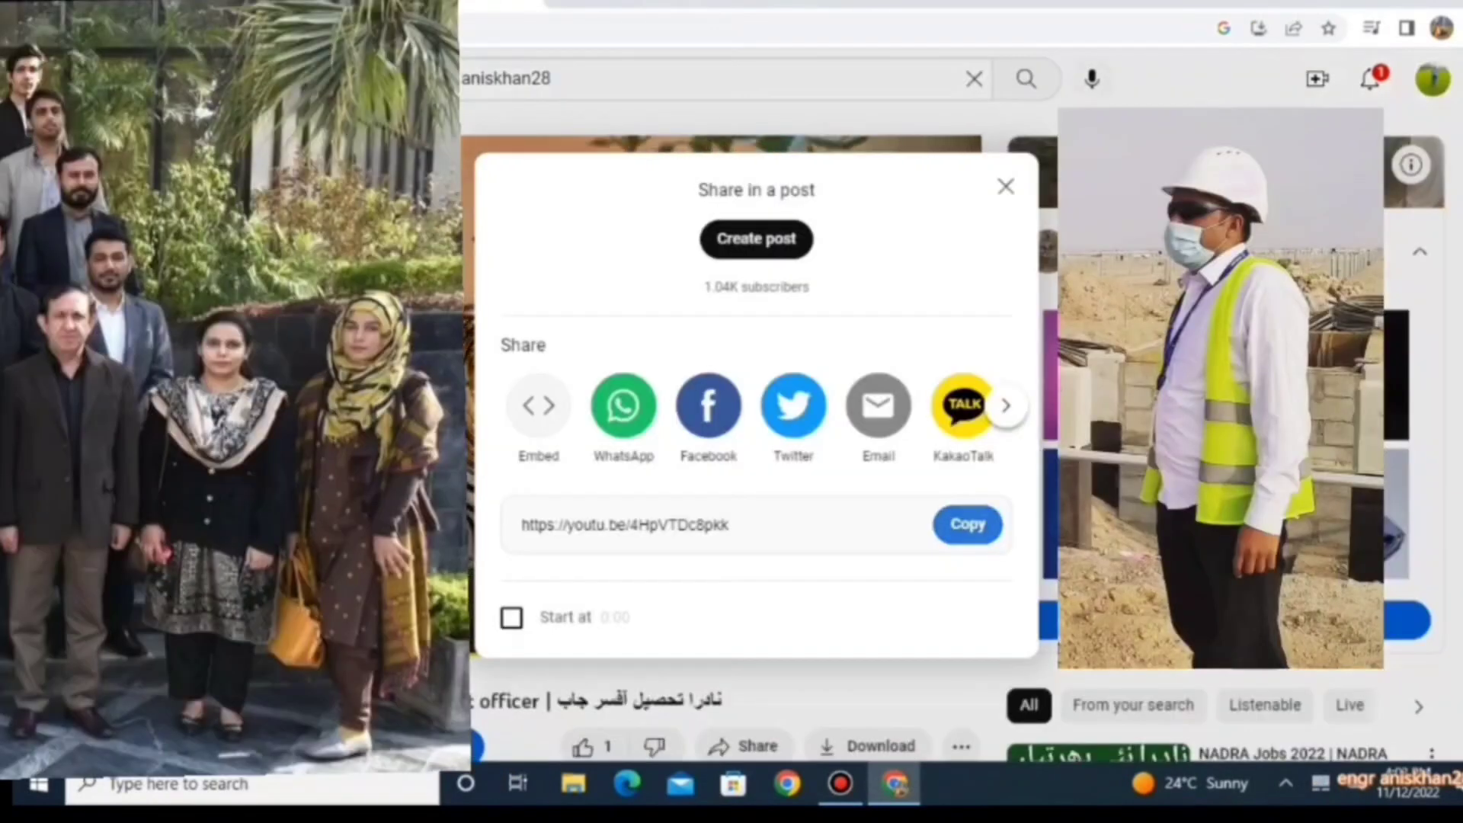
left_click(967, 524)
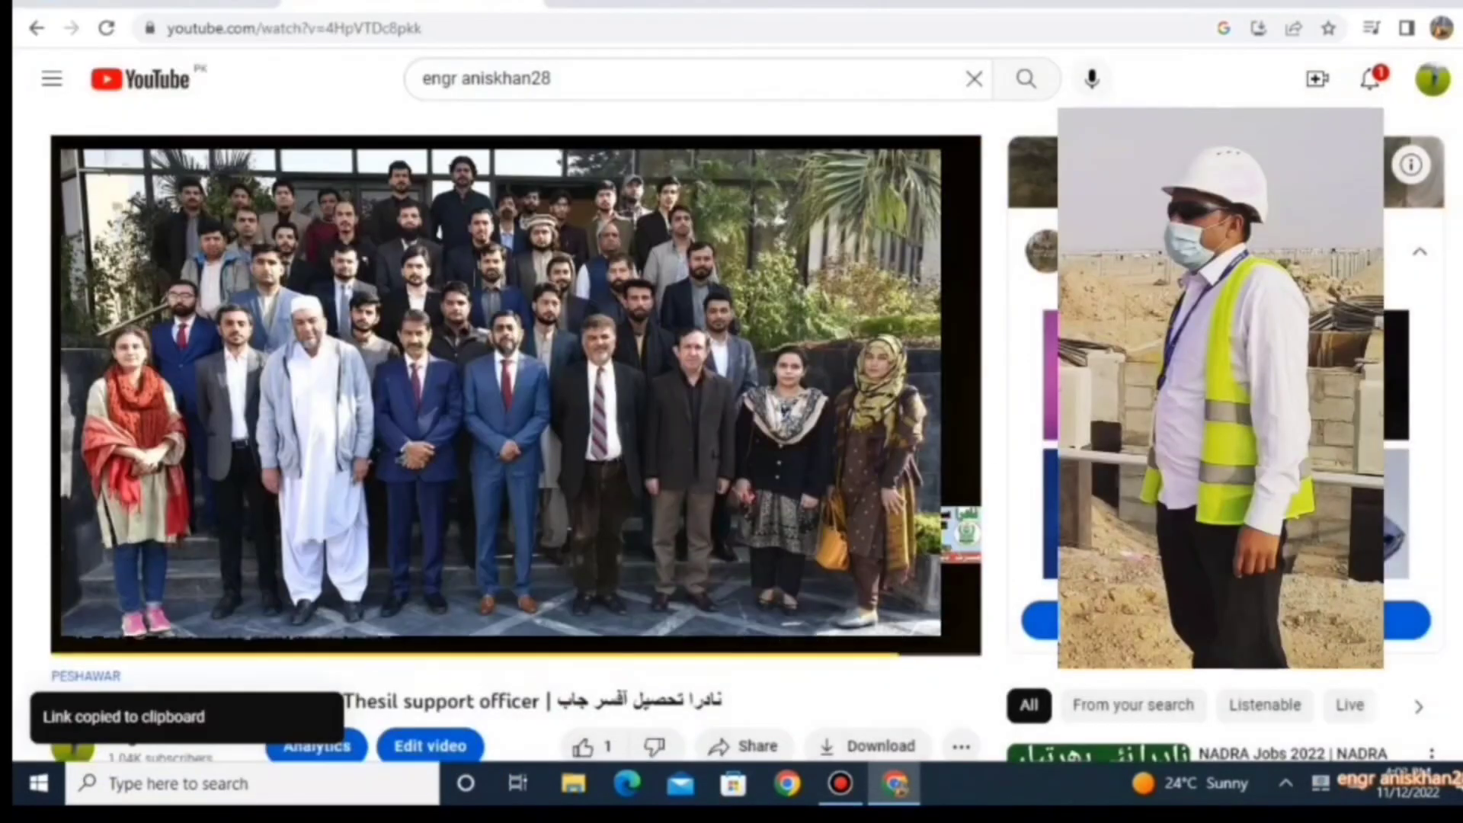
mouse_move(840, 784)
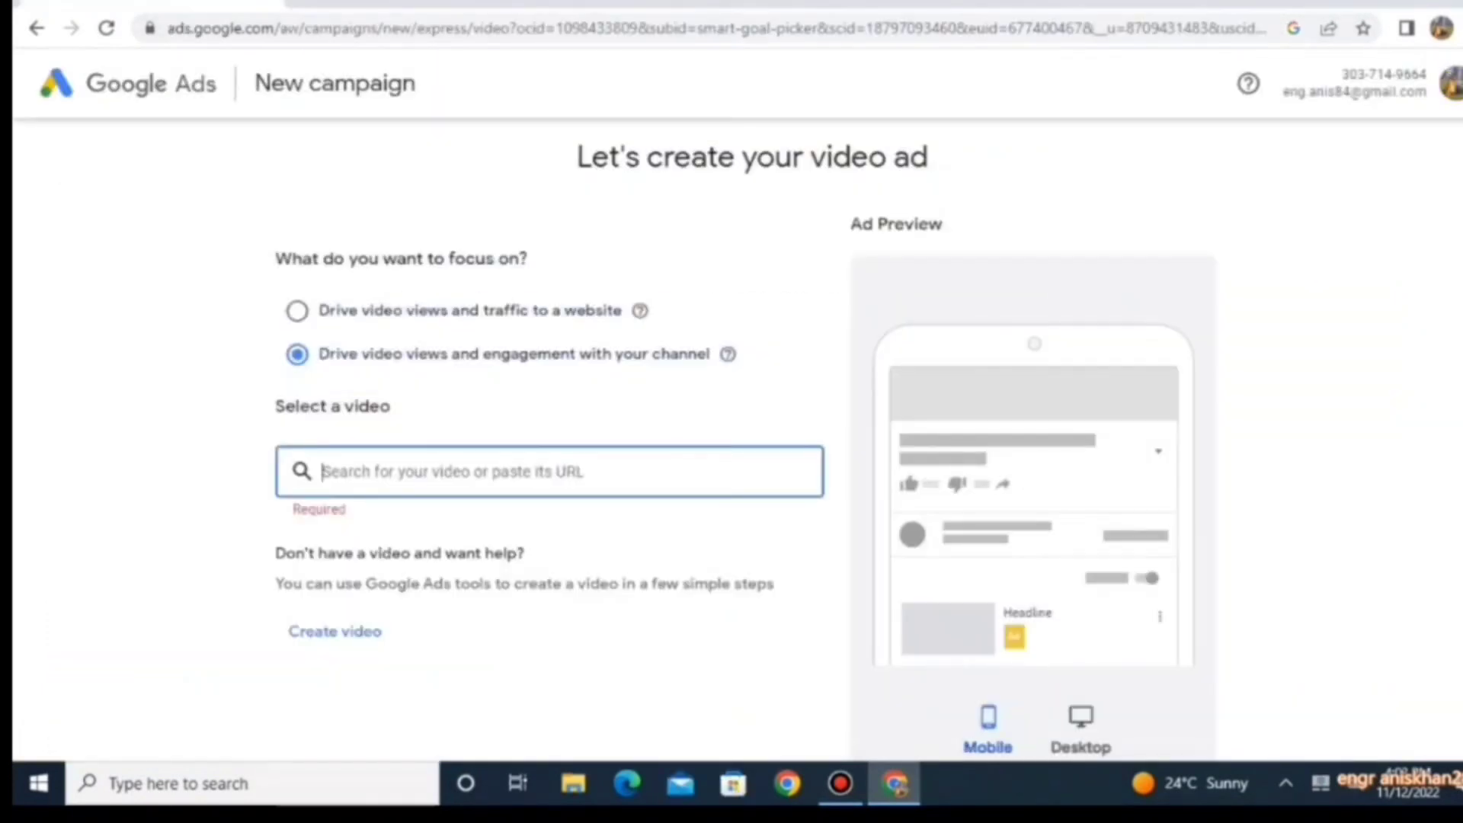
Step: Paste the copied link to attach the NADRA job video to the ad
key("ctrl+v")
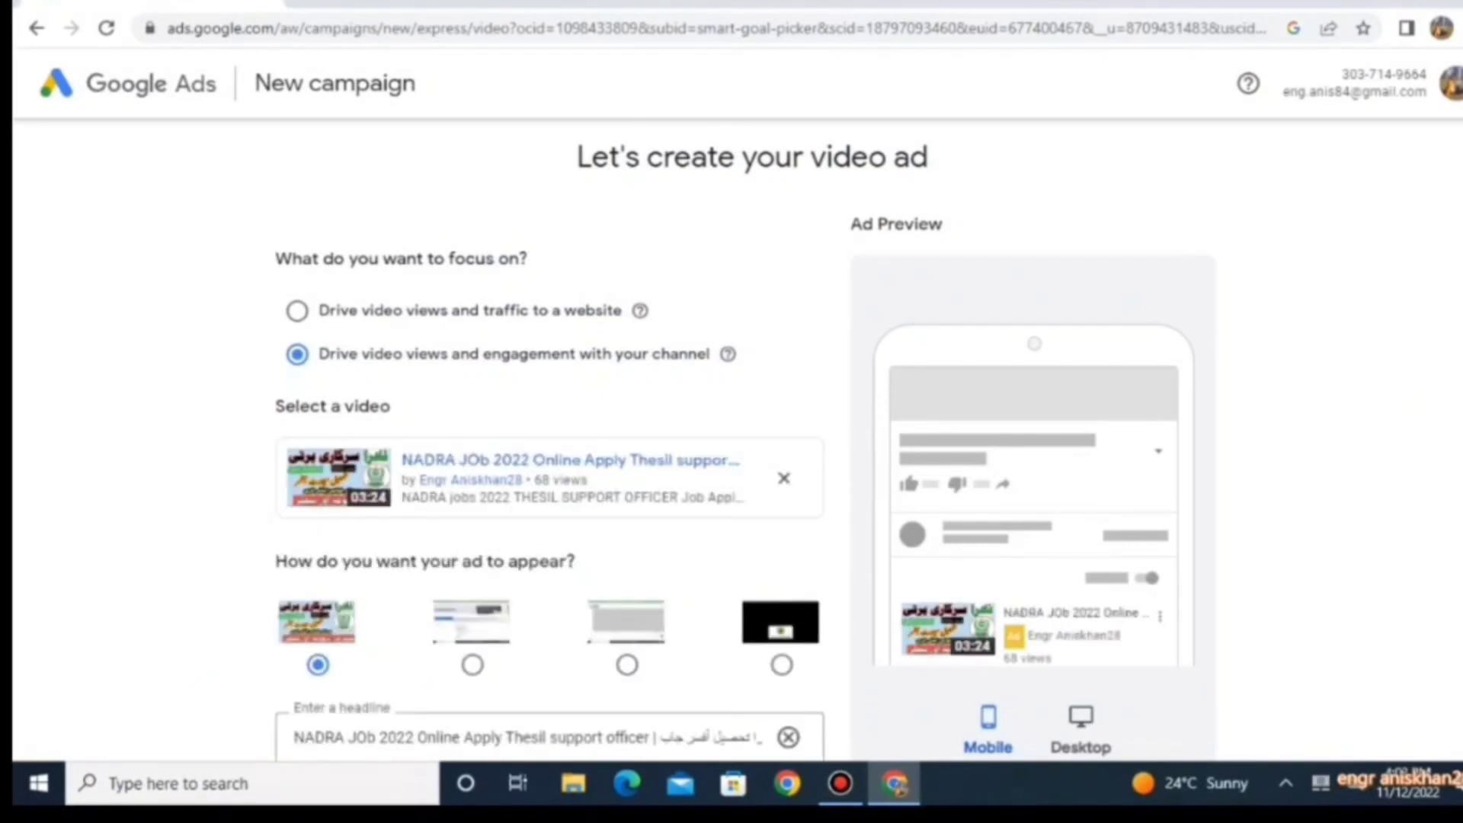
scroll(745, 444, "down", 3)
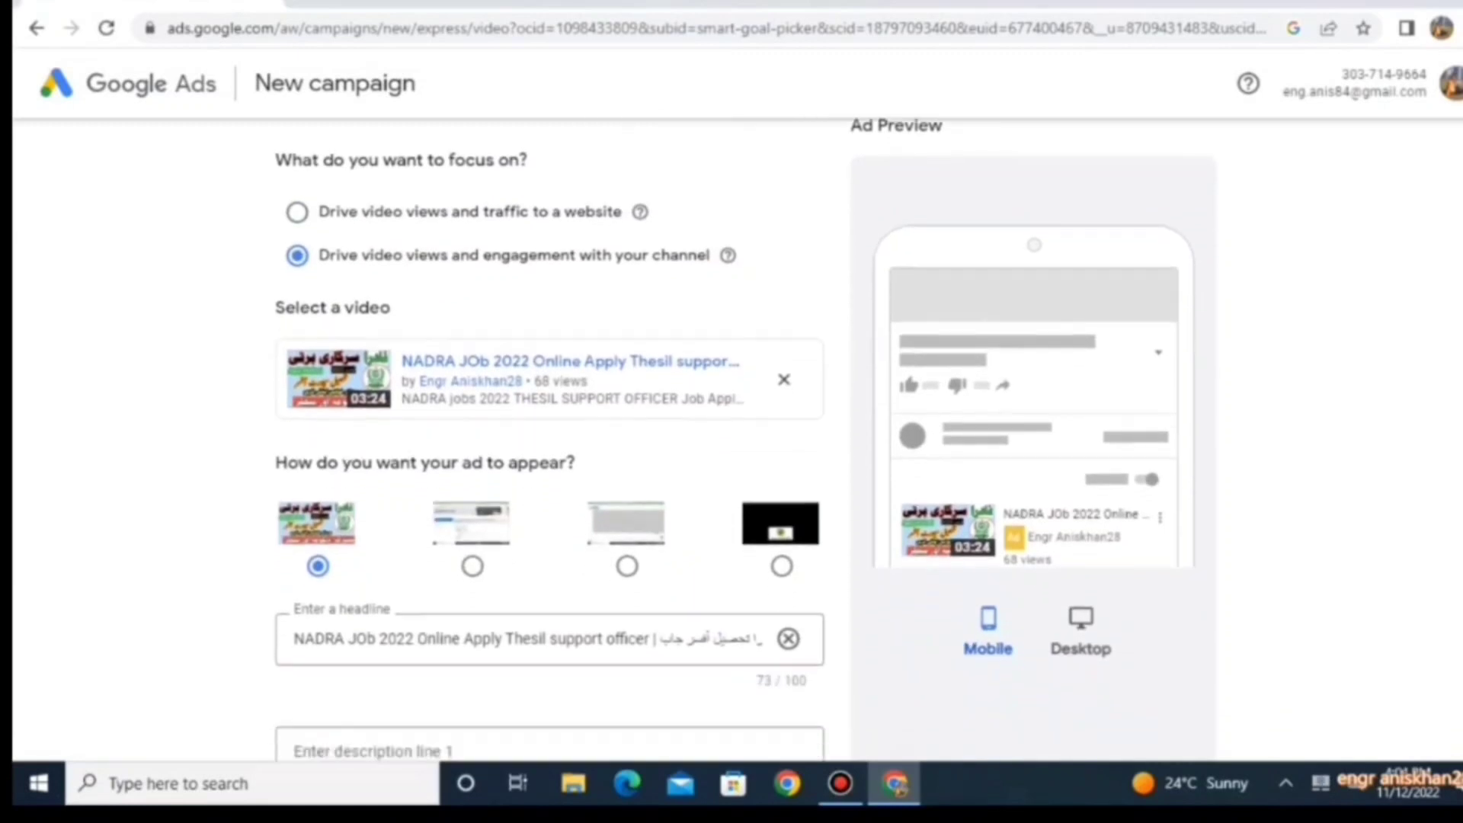
scroll(745, 443, "down", 3)
Step: Enter descriptions 'nadra jobs' and 'nadra job last date' and go on to targeting
left_click(534, 483)
type("nadra ")
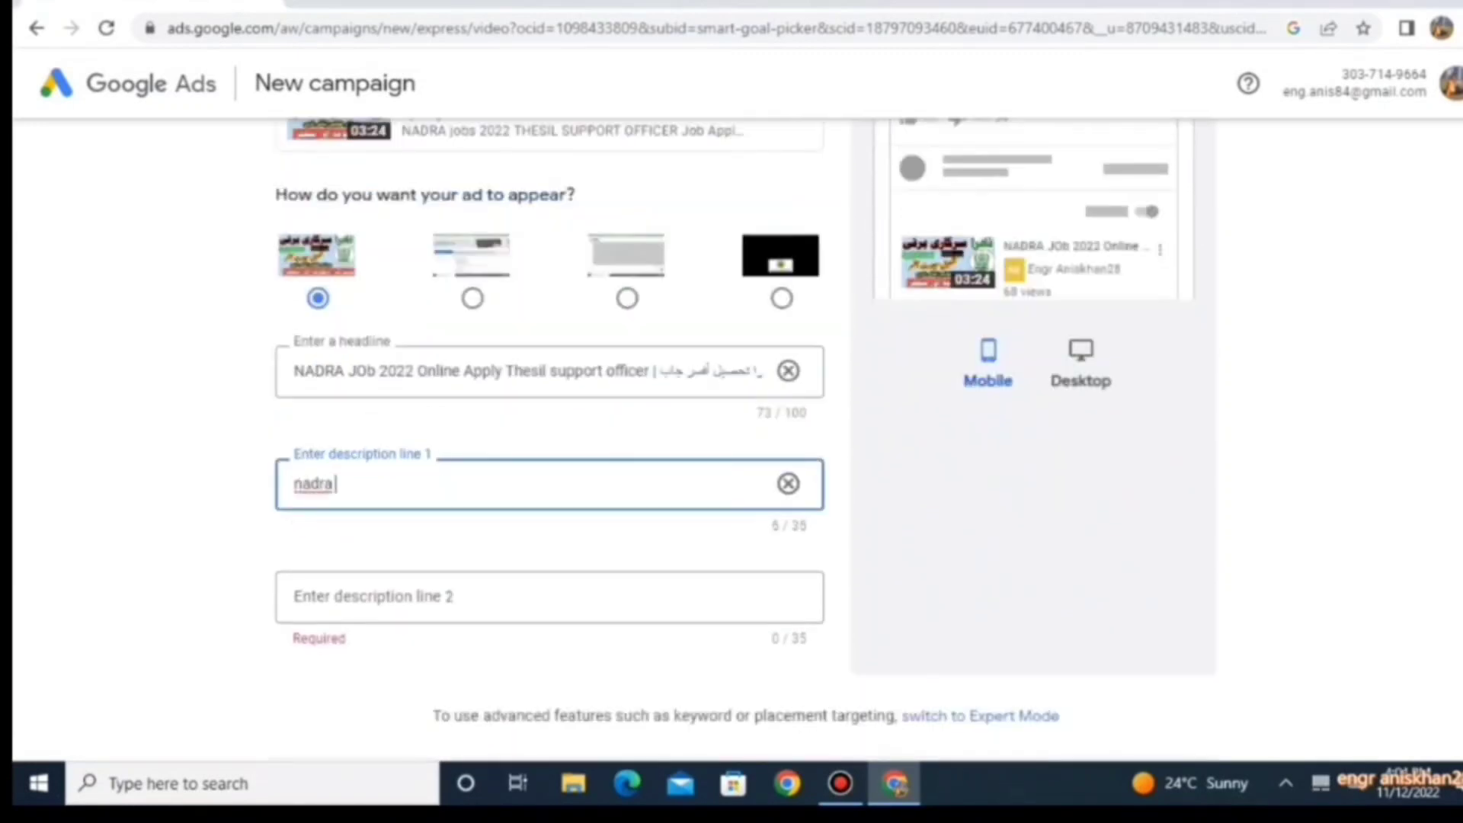
type("jobs")
left_click(533, 596)
type("nadra")
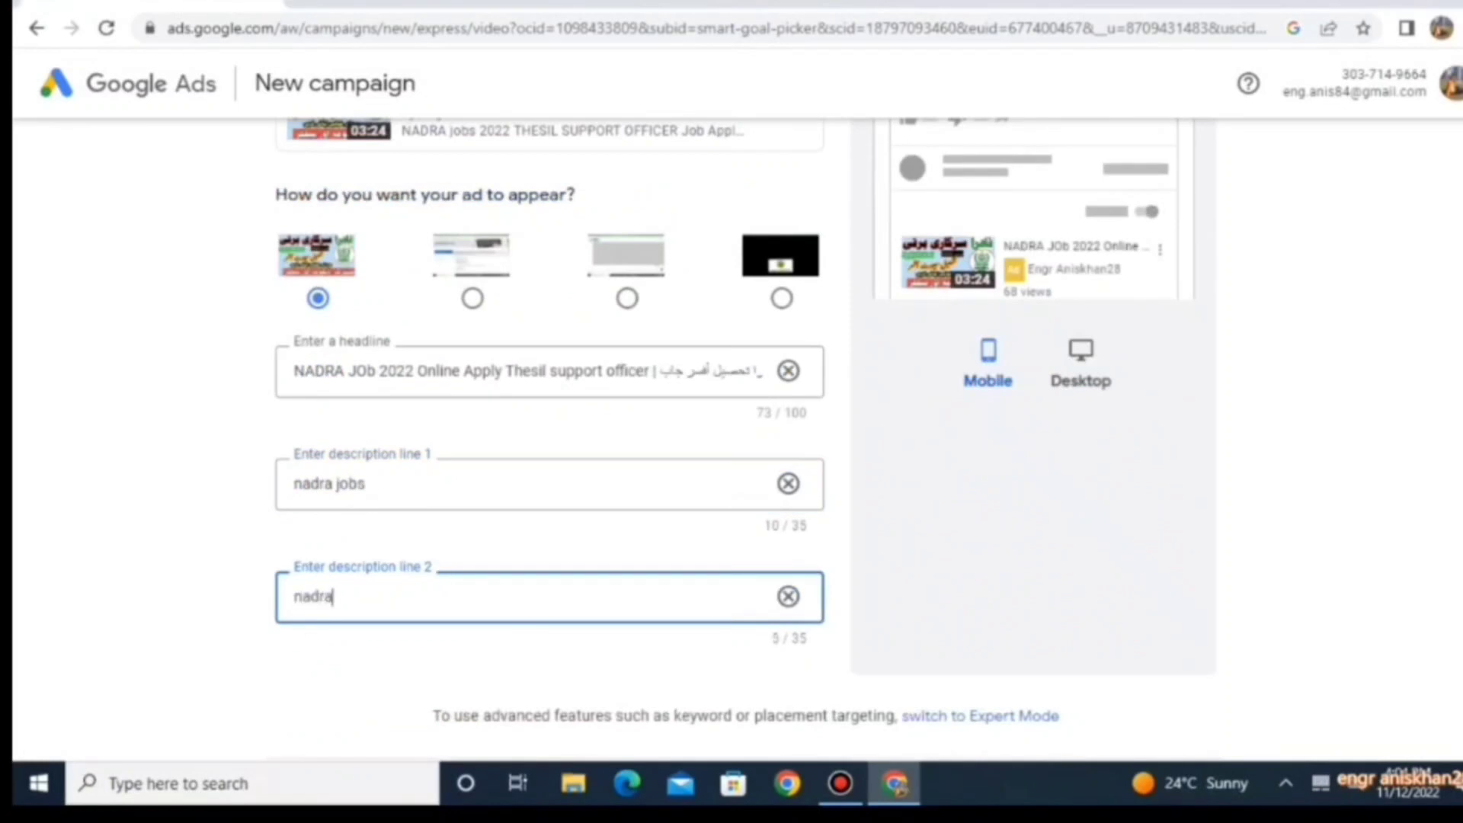
key("BackSpace")
key("BackSpace")
scroll(745, 443, "down", 2)
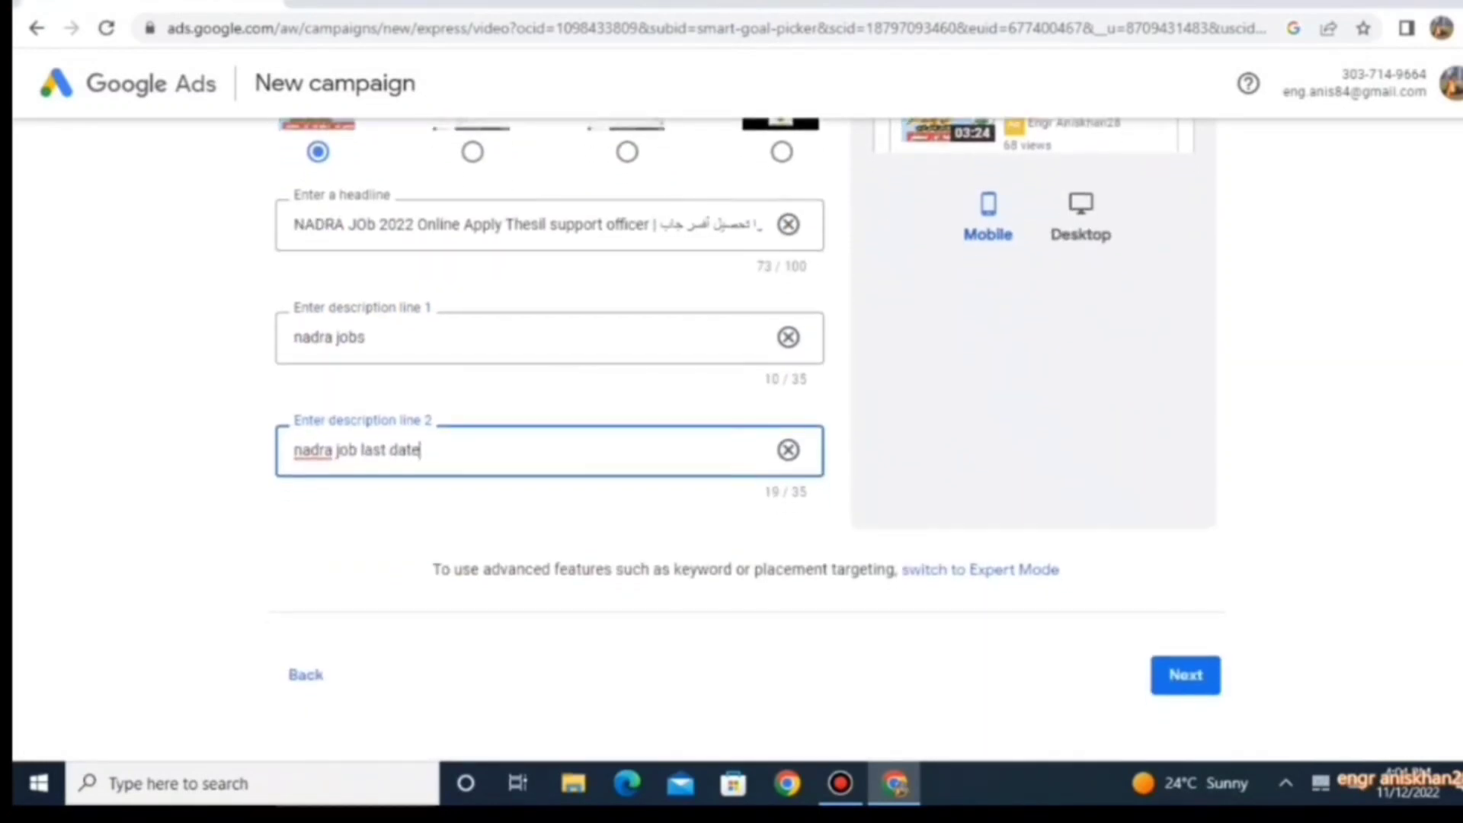
left_click(1185, 675)
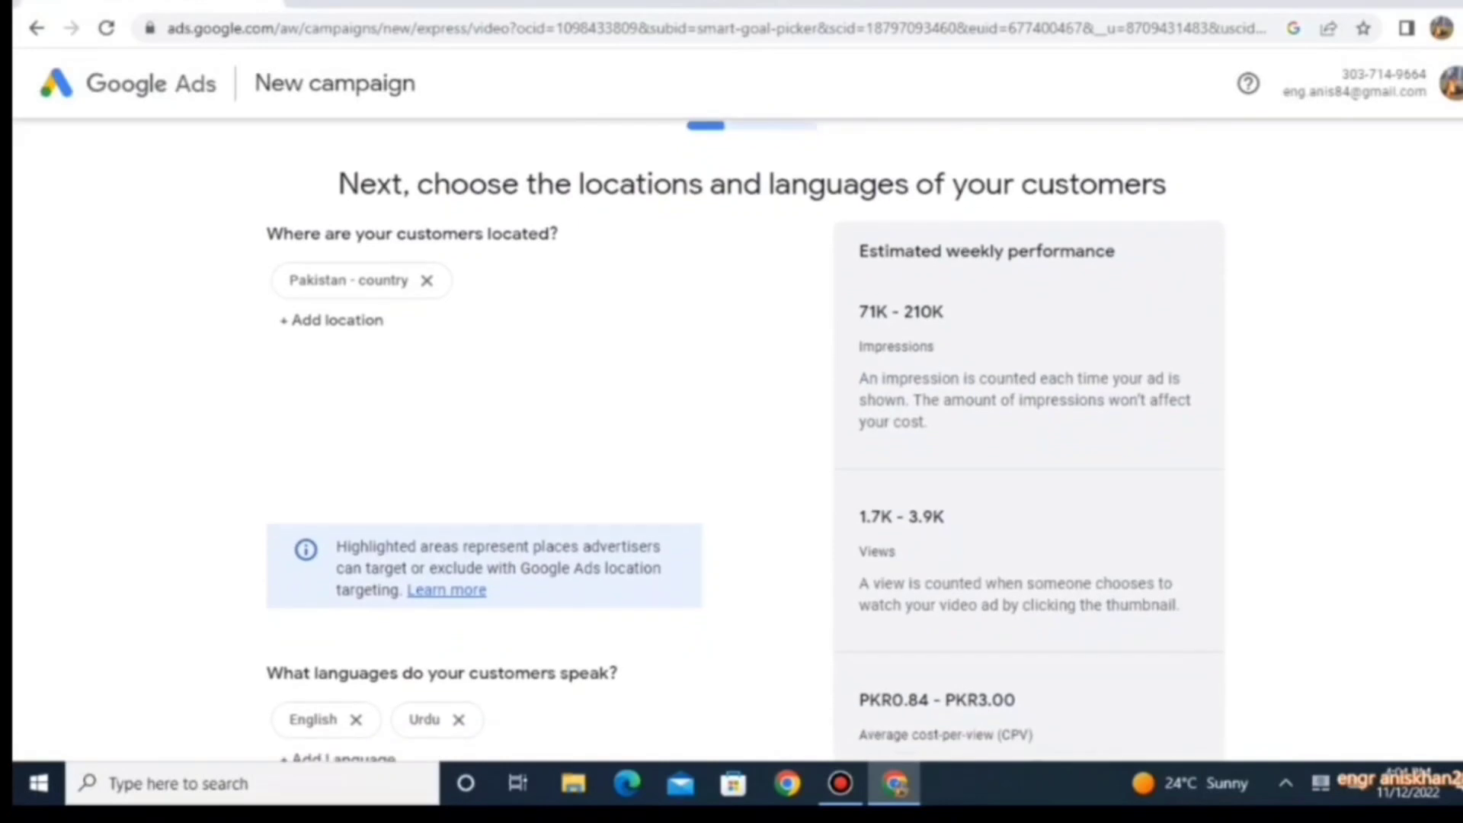
Step: Replace the location with 'Pakistan - country', keeping English and Urdu, and proceed to demographics
left_click(427, 282)
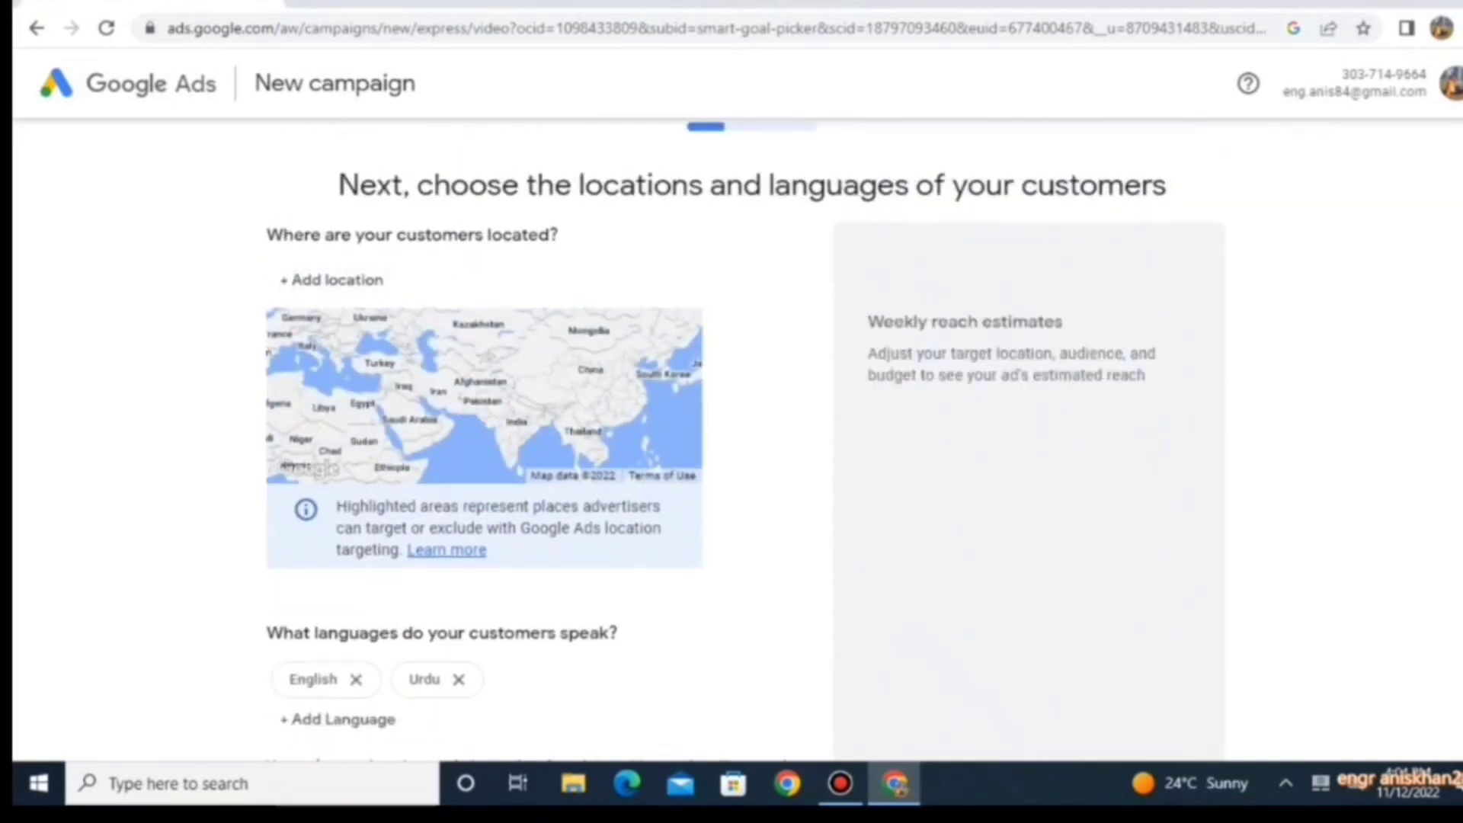
left_click(332, 281)
type("pakista")
key("Return")
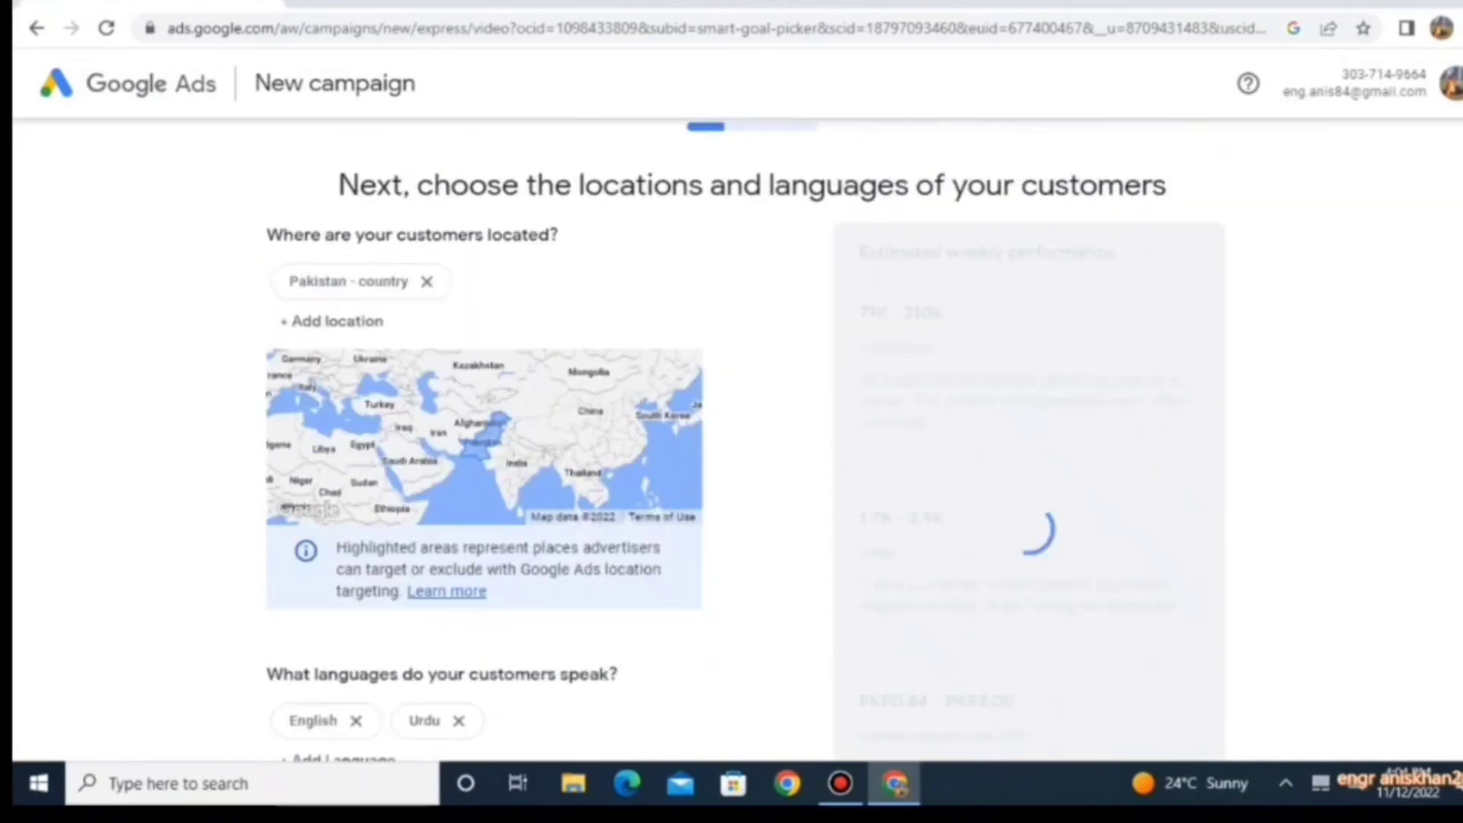
scroll(745, 442, "down", 1)
scroll(745, 442, "down", 3)
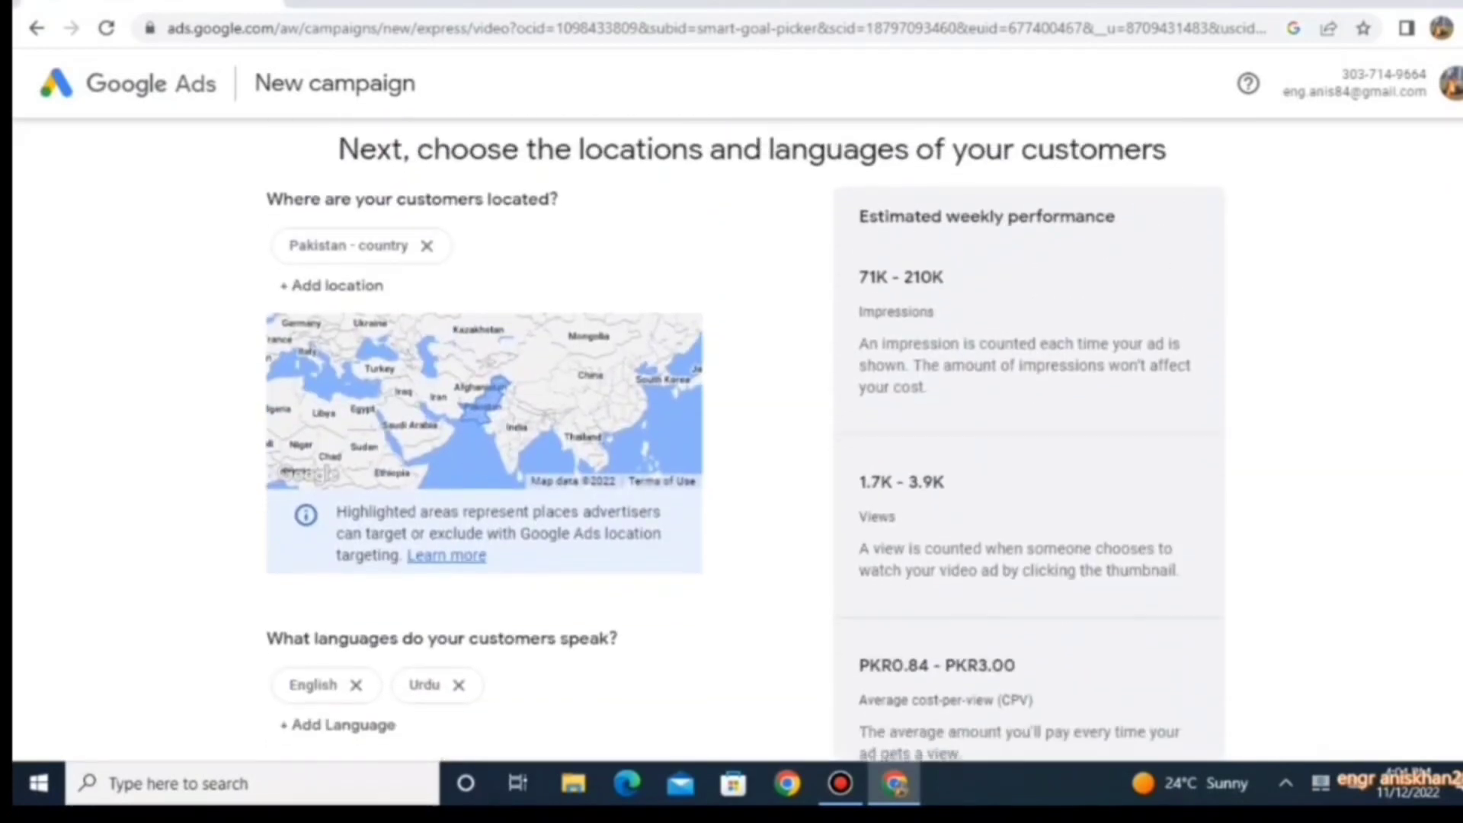
scroll(745, 442, "down", 3)
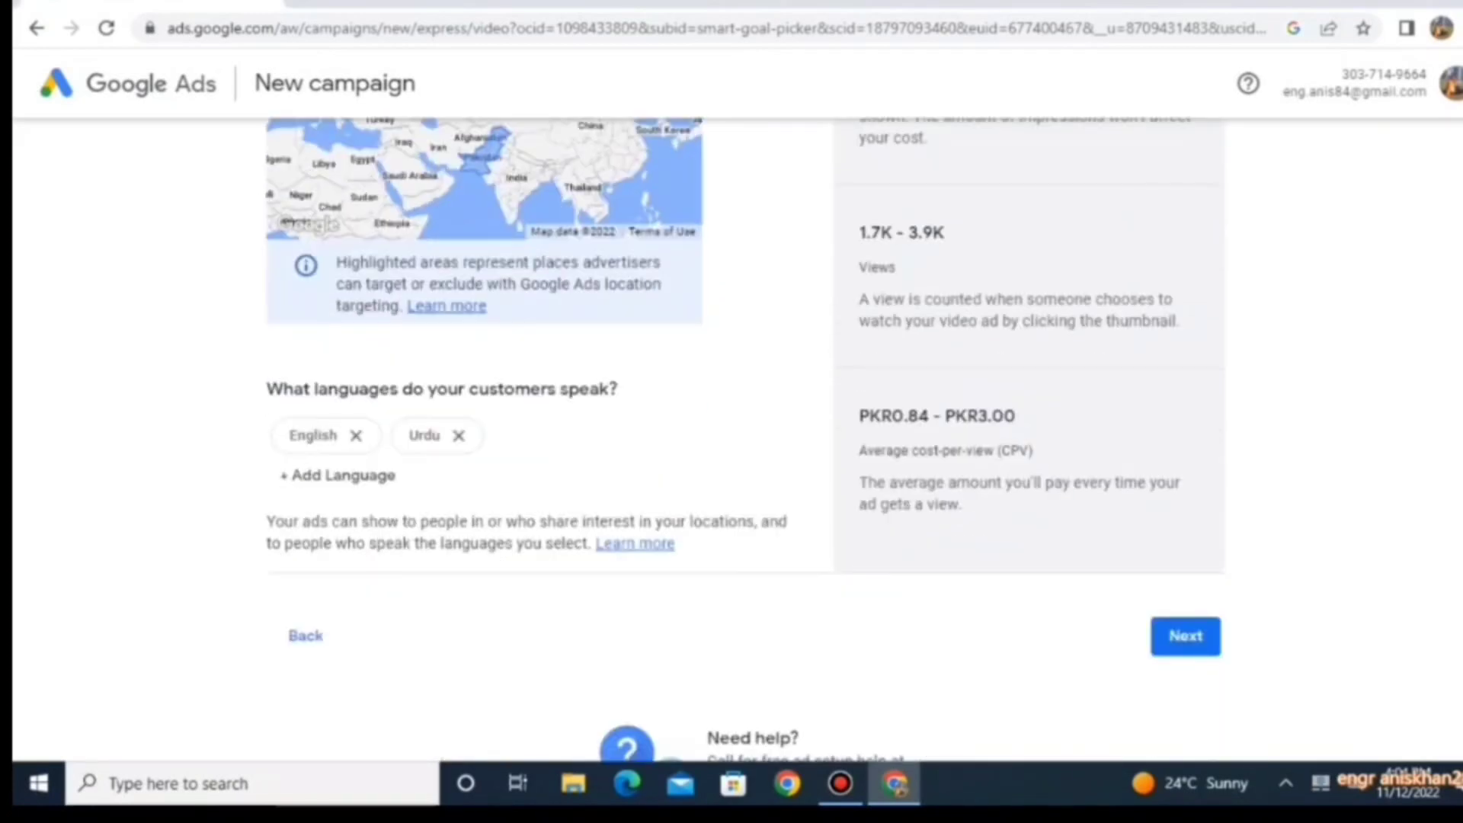
scroll(745, 442, "down", 1)
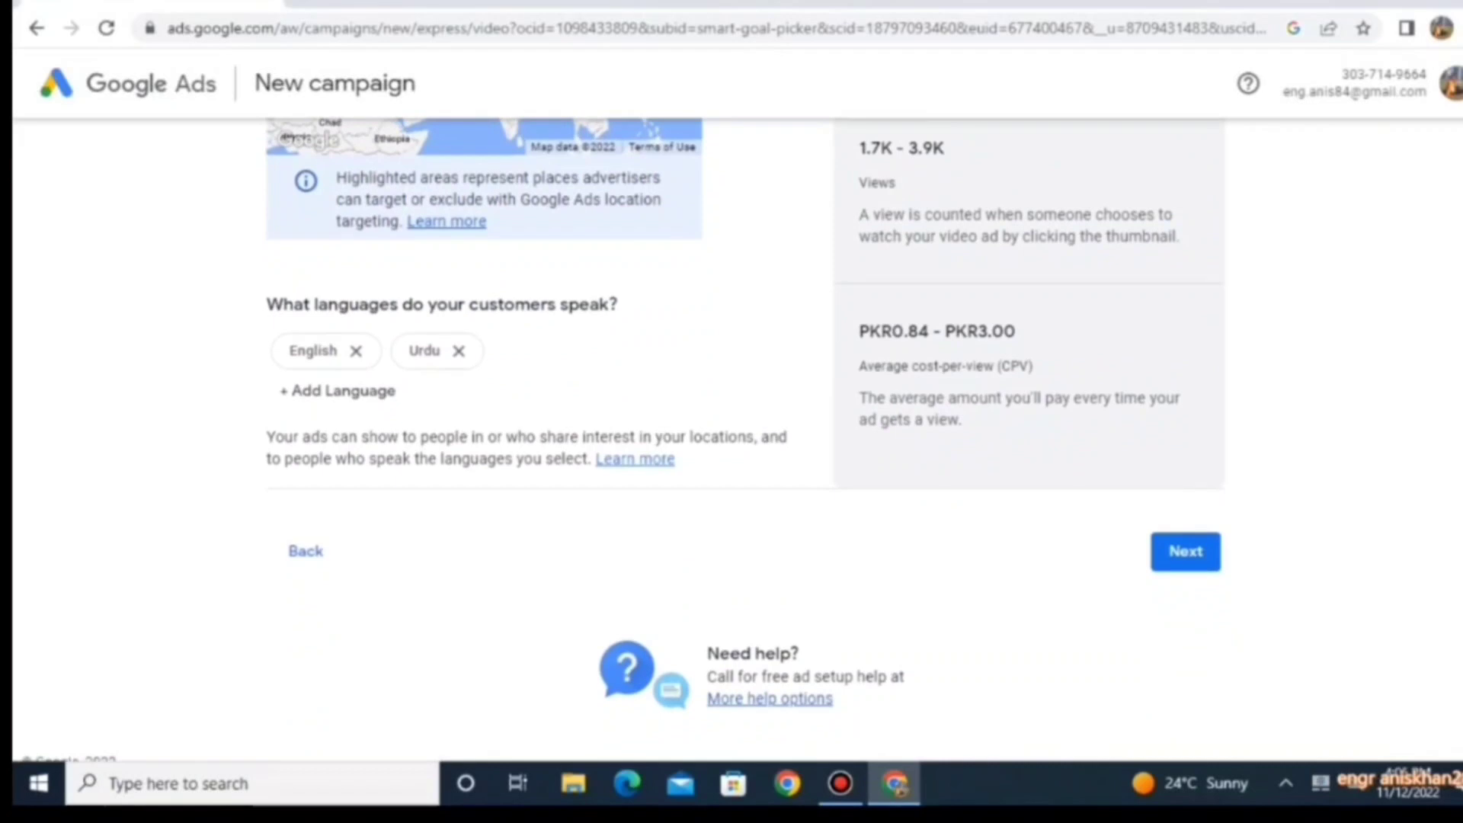
left_click(1185, 550)
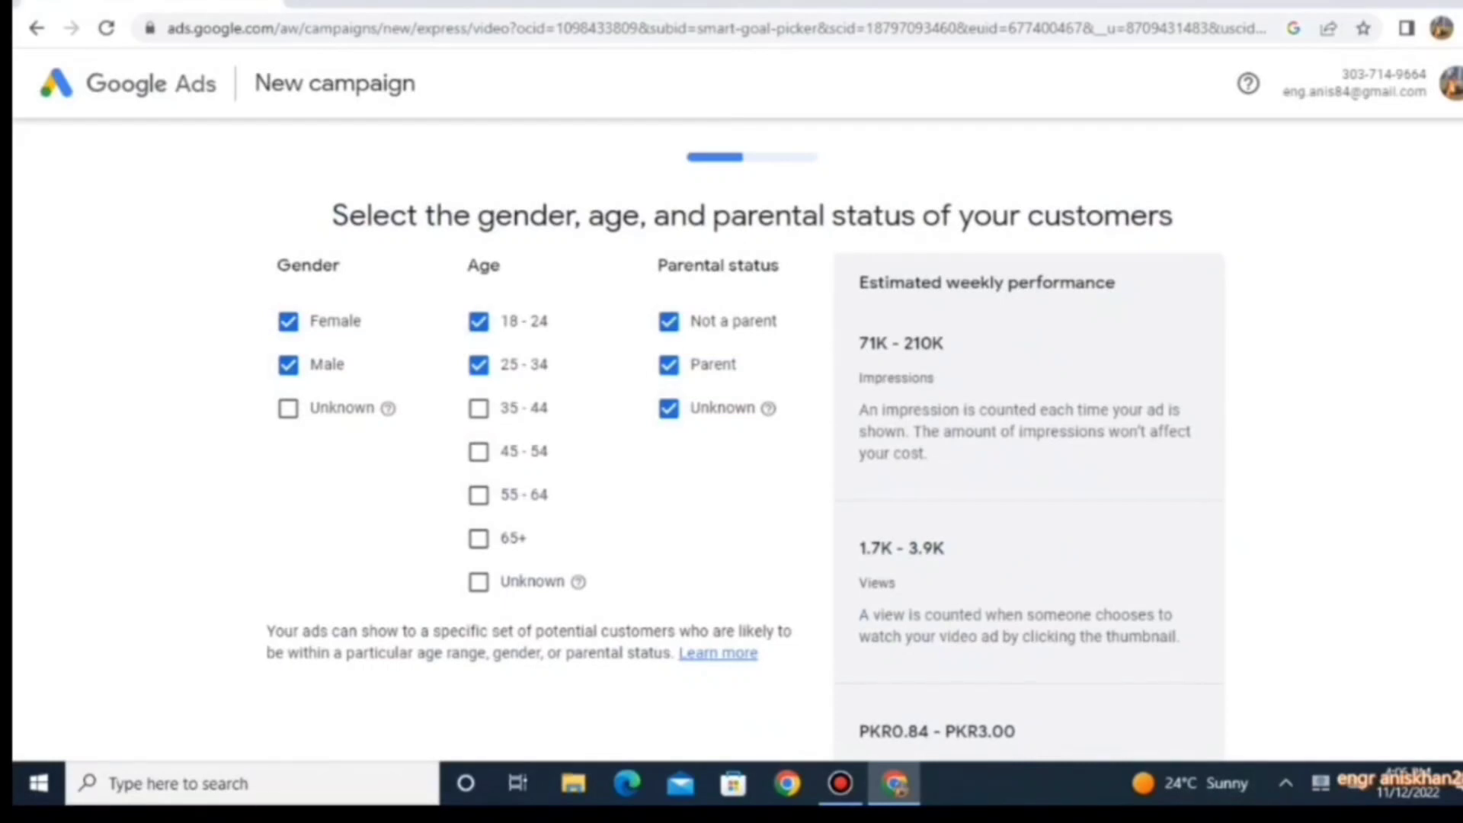
Step: Keep Female and Male, ages 18–24 and 25–34, and all parental statuses, then go to interests
scroll(745, 441, "down", 3)
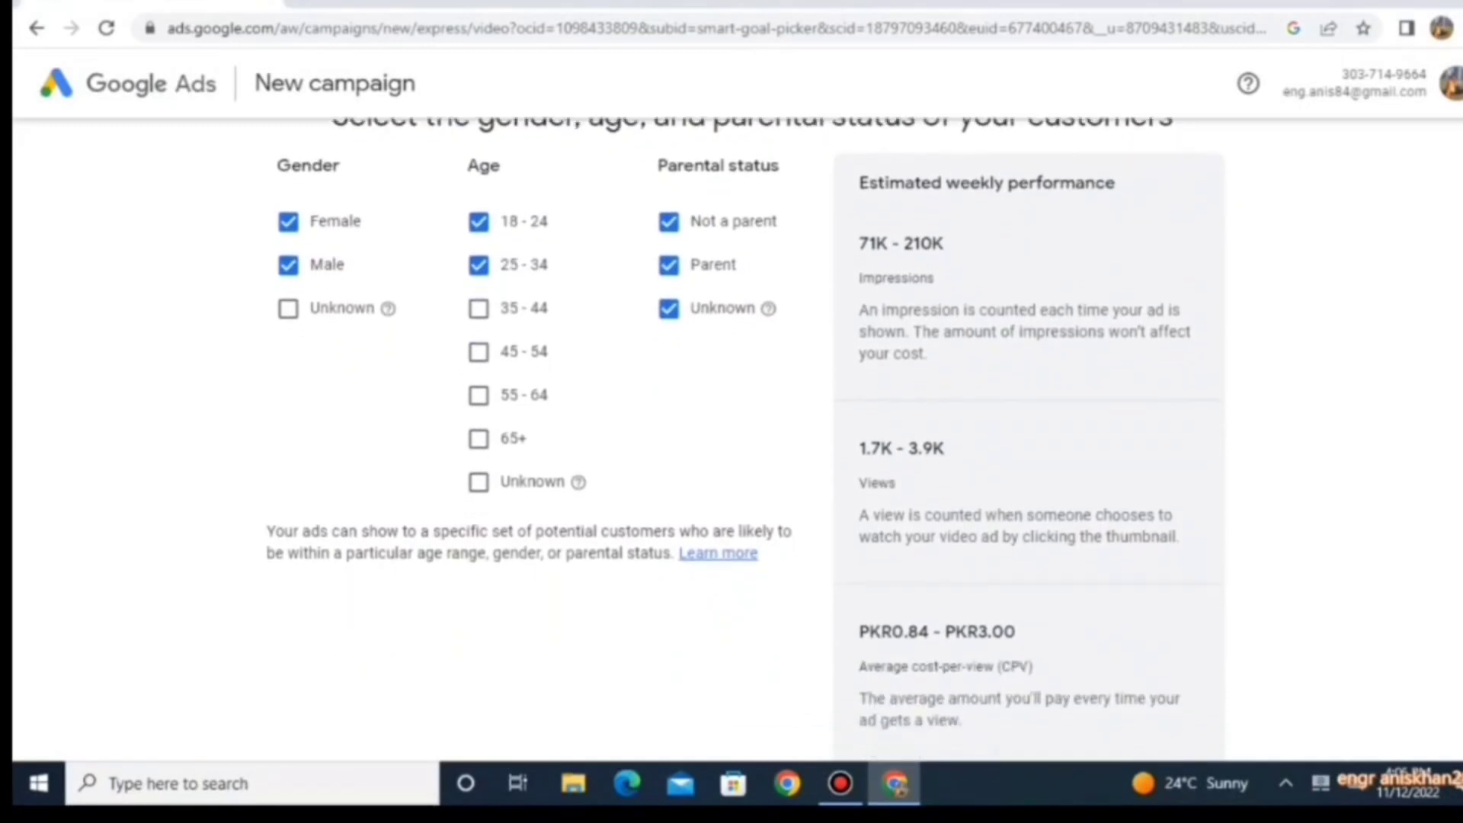
scroll(745, 441, "down", 2)
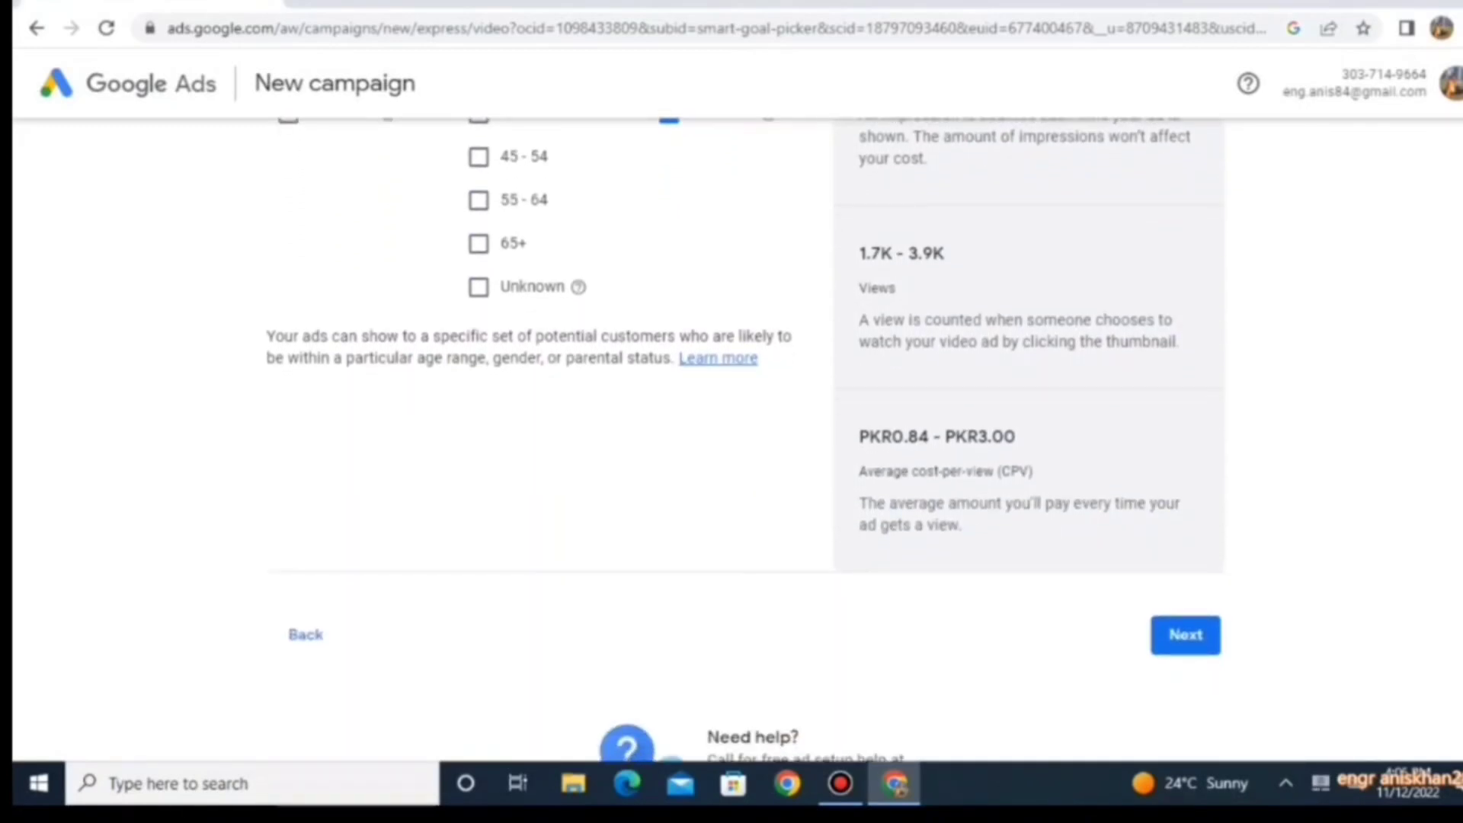
scroll(745, 441, "down", 1)
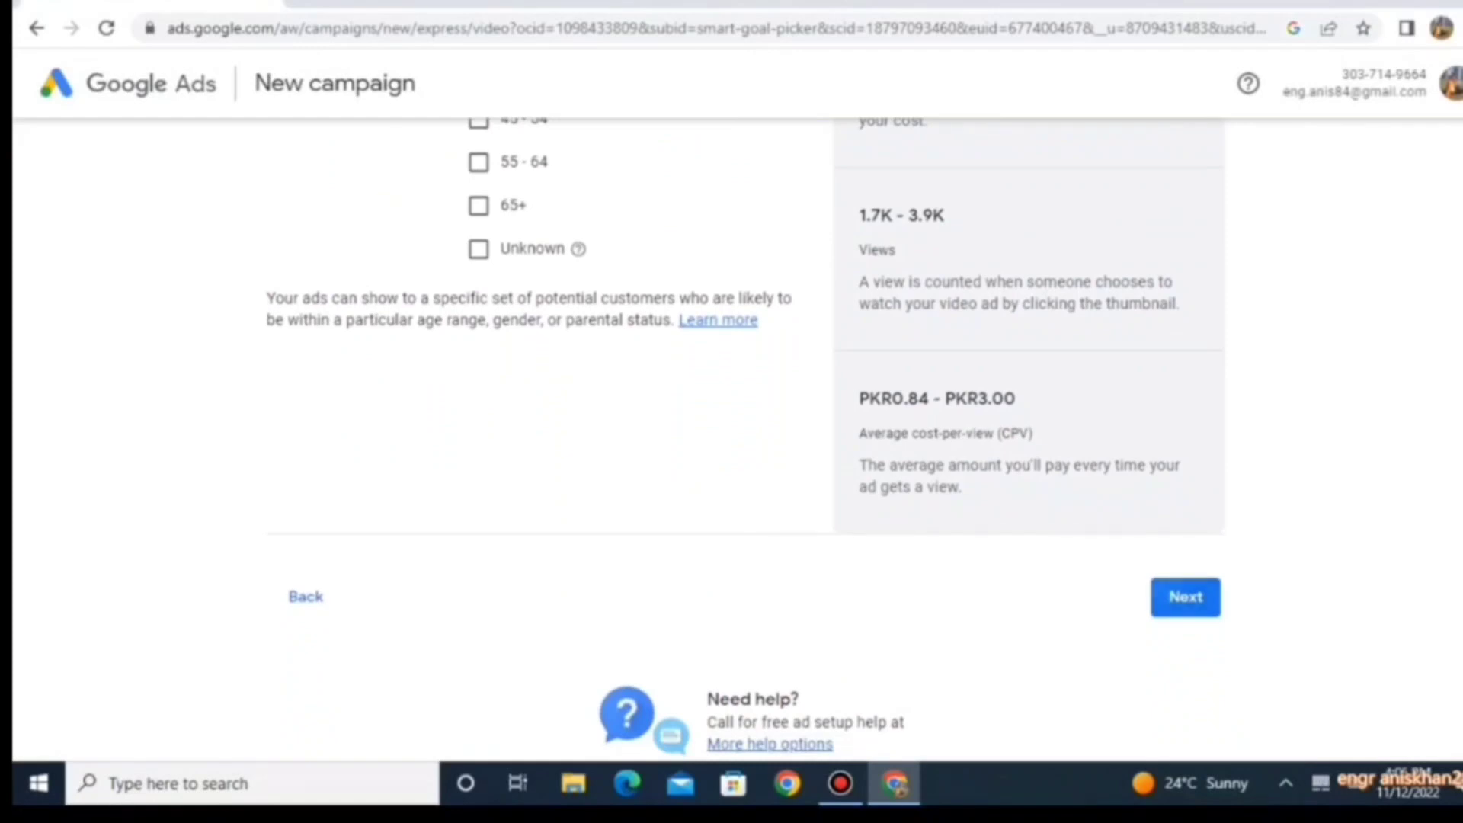
left_click(1186, 596)
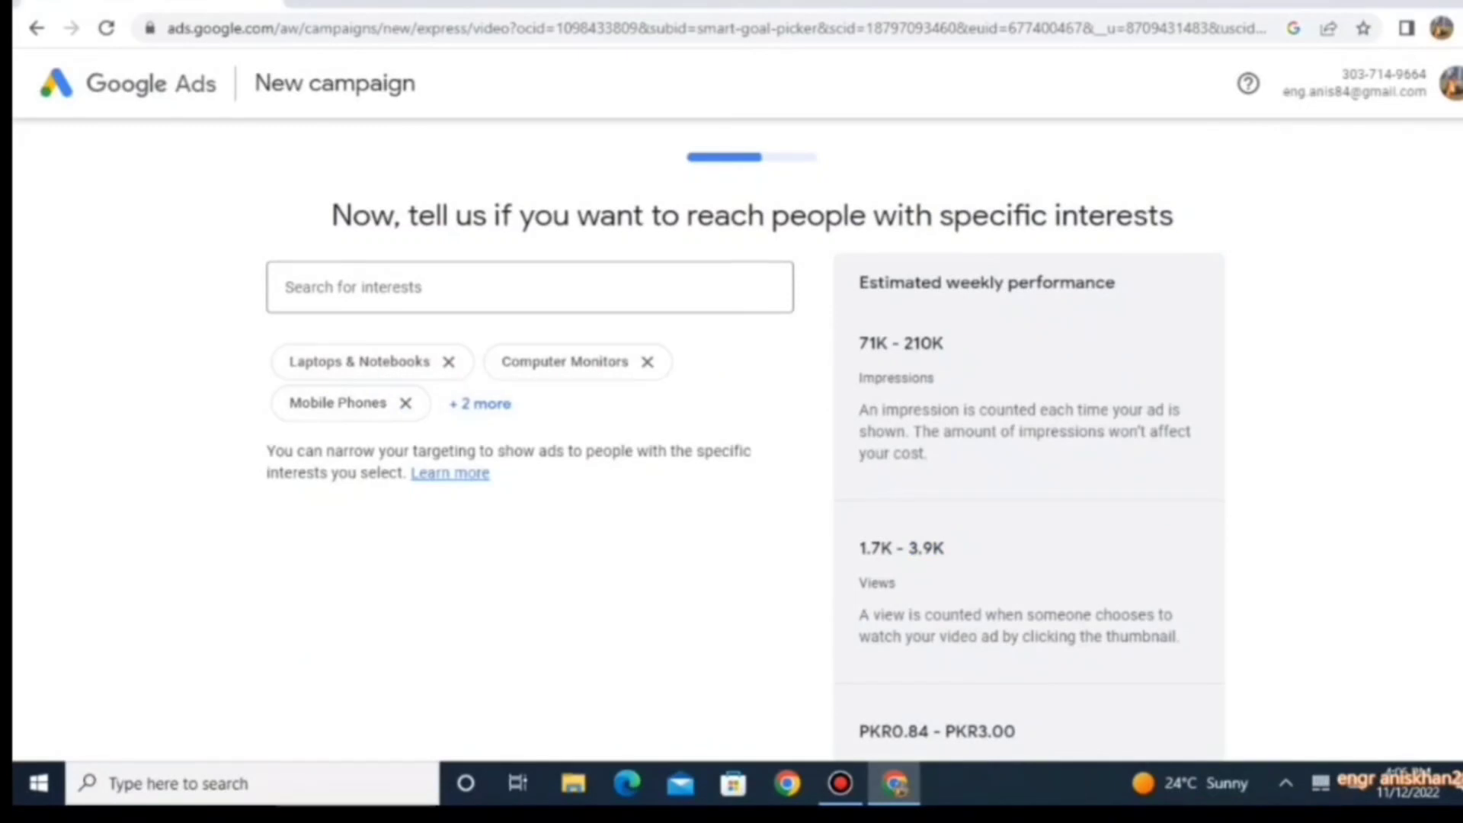
Step: Accept the interests, including Laptops & Notebooks and Mobile Phones, and set the ads to run continuously
scroll(745, 458, "down", 4)
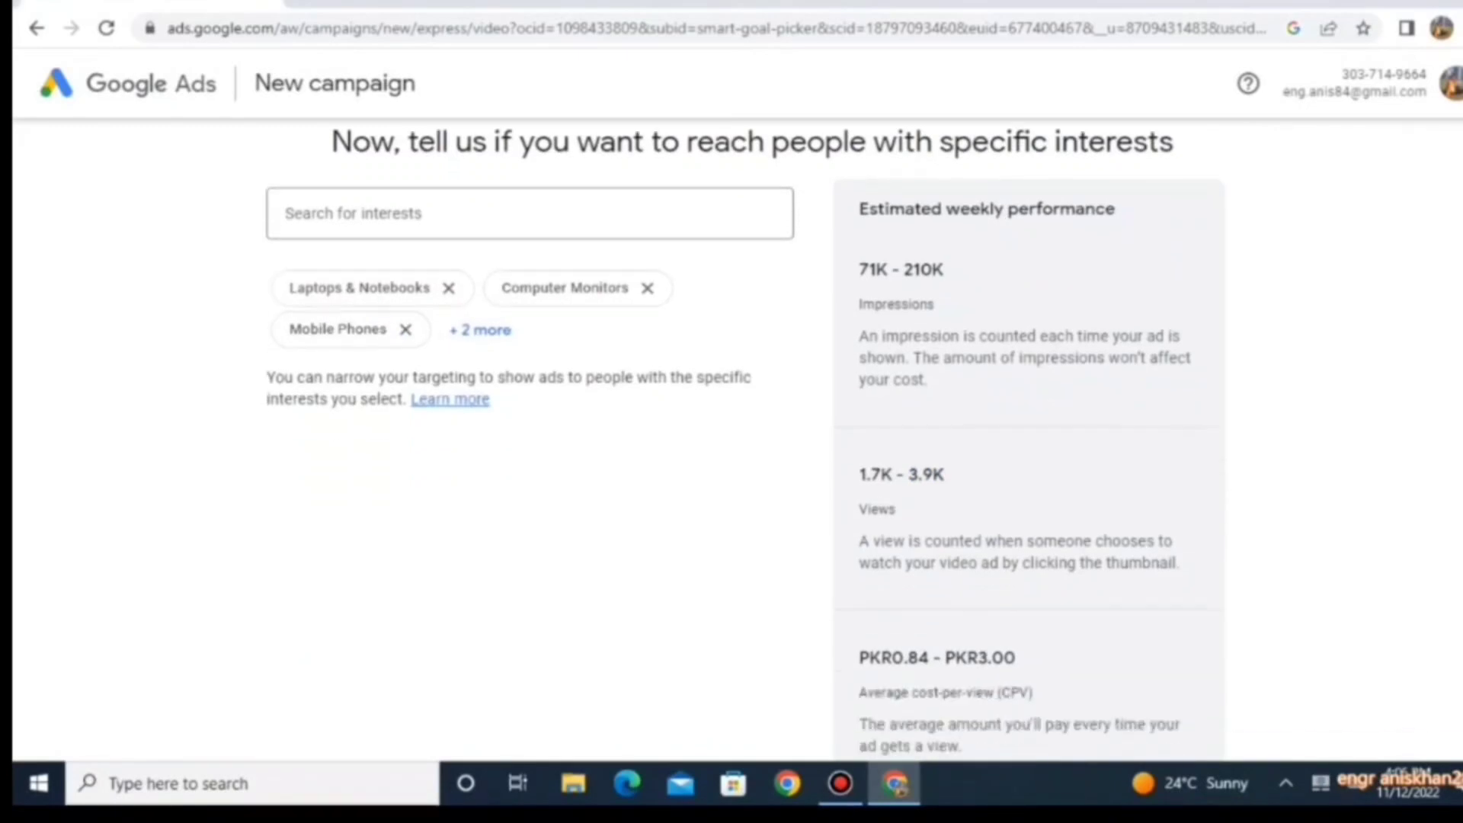
scroll(745, 457, "down", 1)
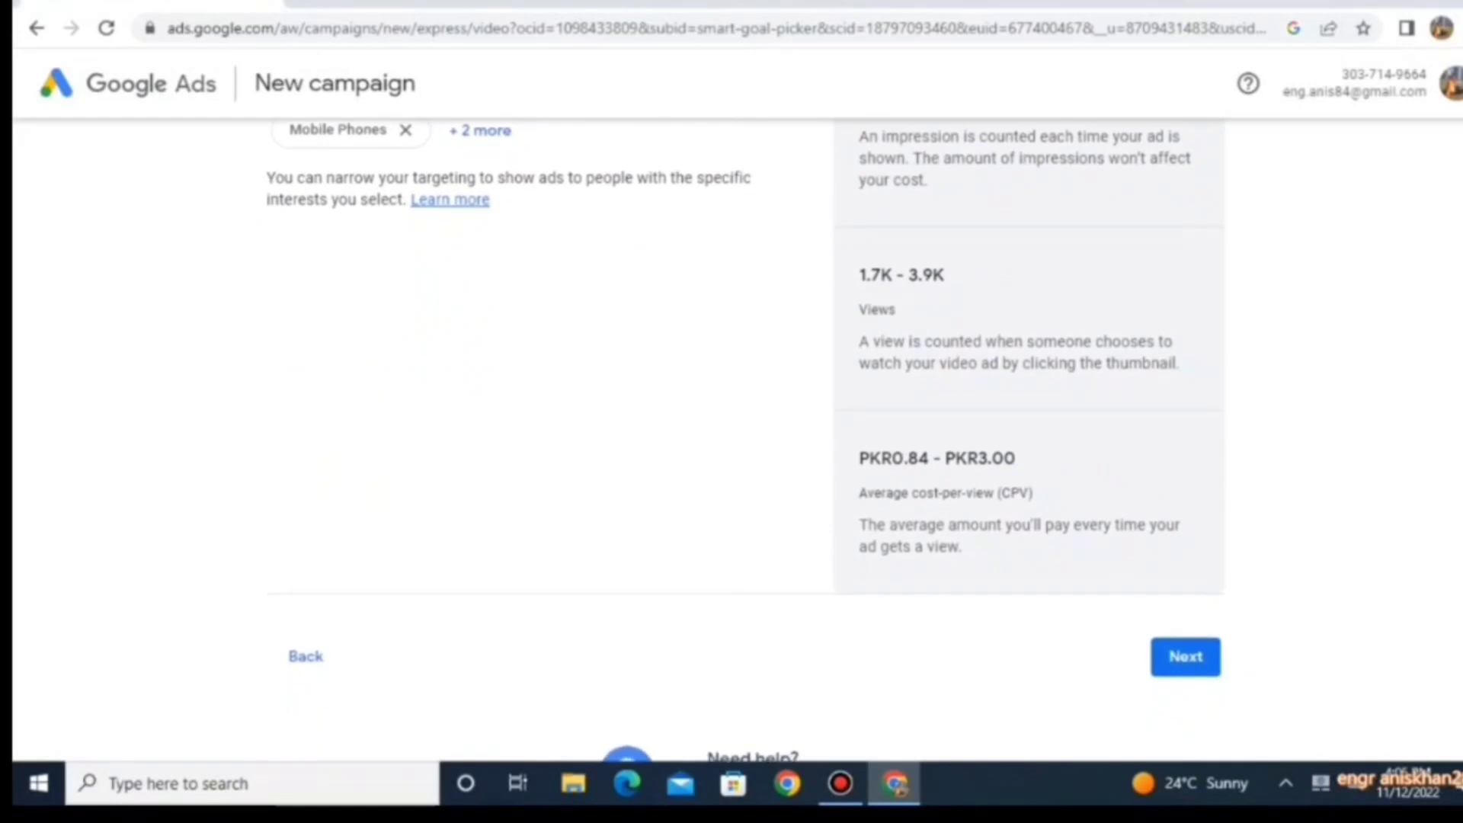
left_click(1185, 656)
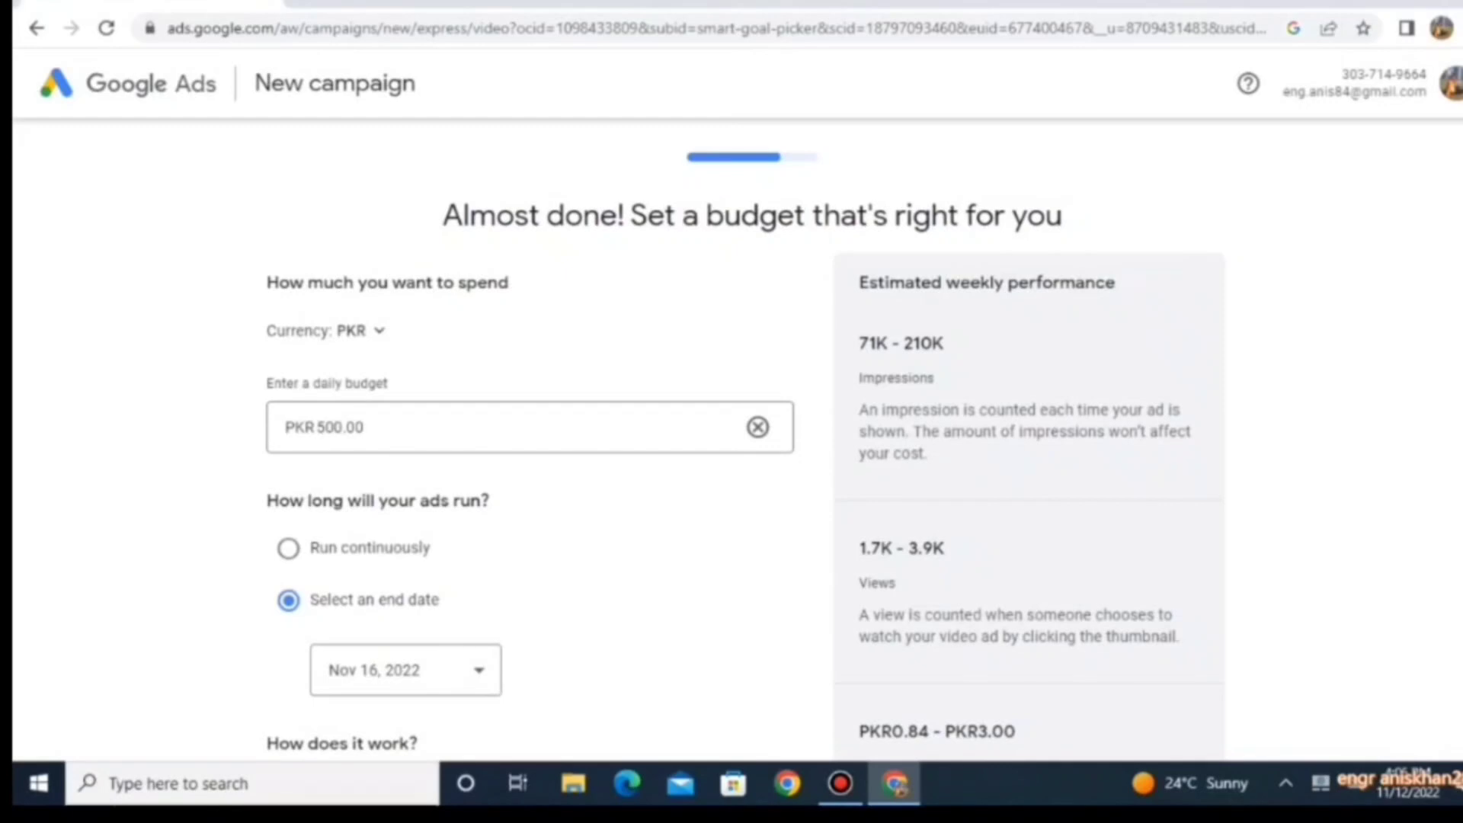
left_click(289, 548)
Step: Restore the Nov 16, 2022 end date for the PKR 500.00 daily budget and go to review
left_click(289, 600)
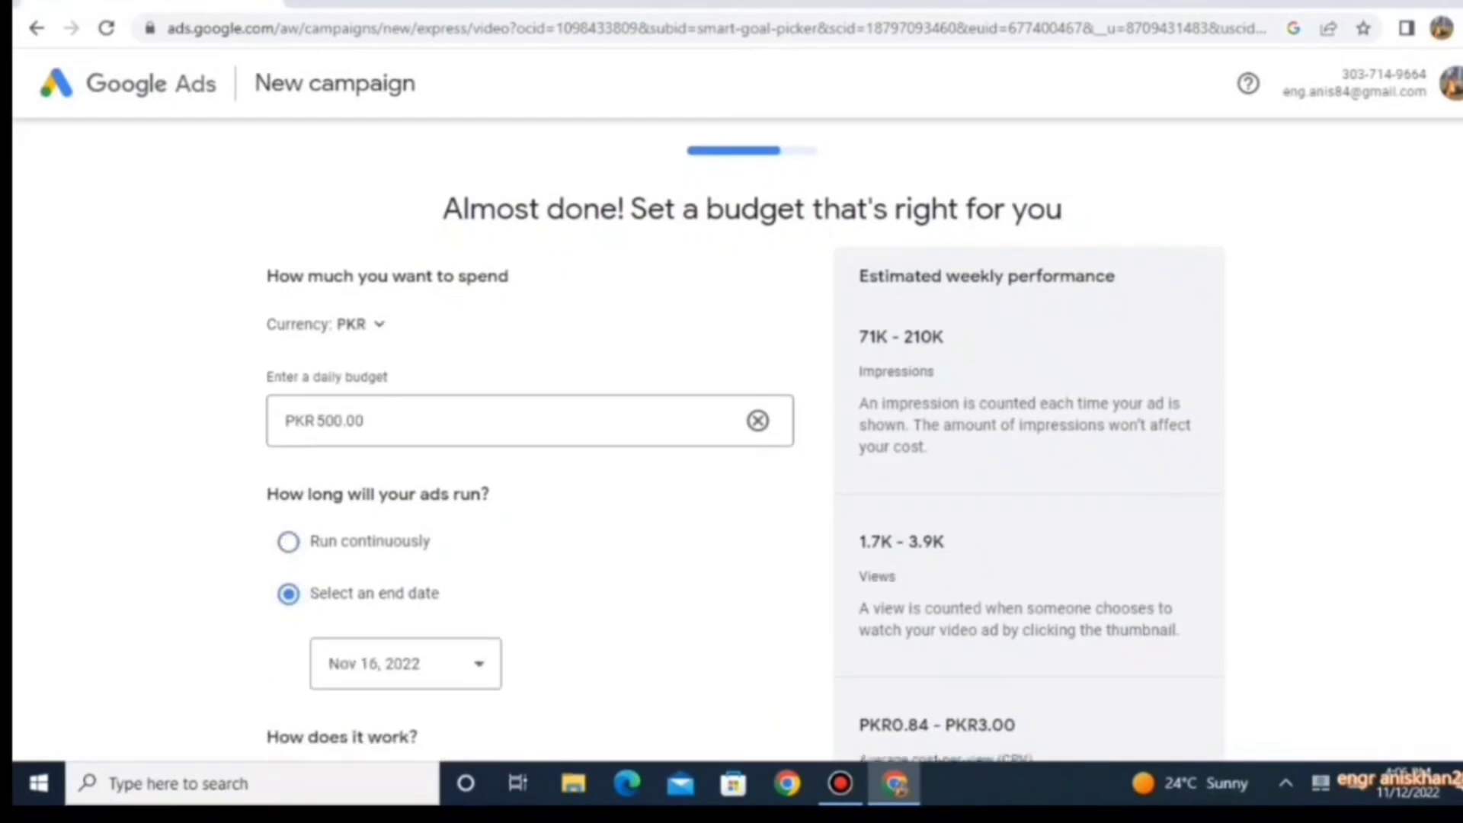
scroll(745, 439, "down", 3)
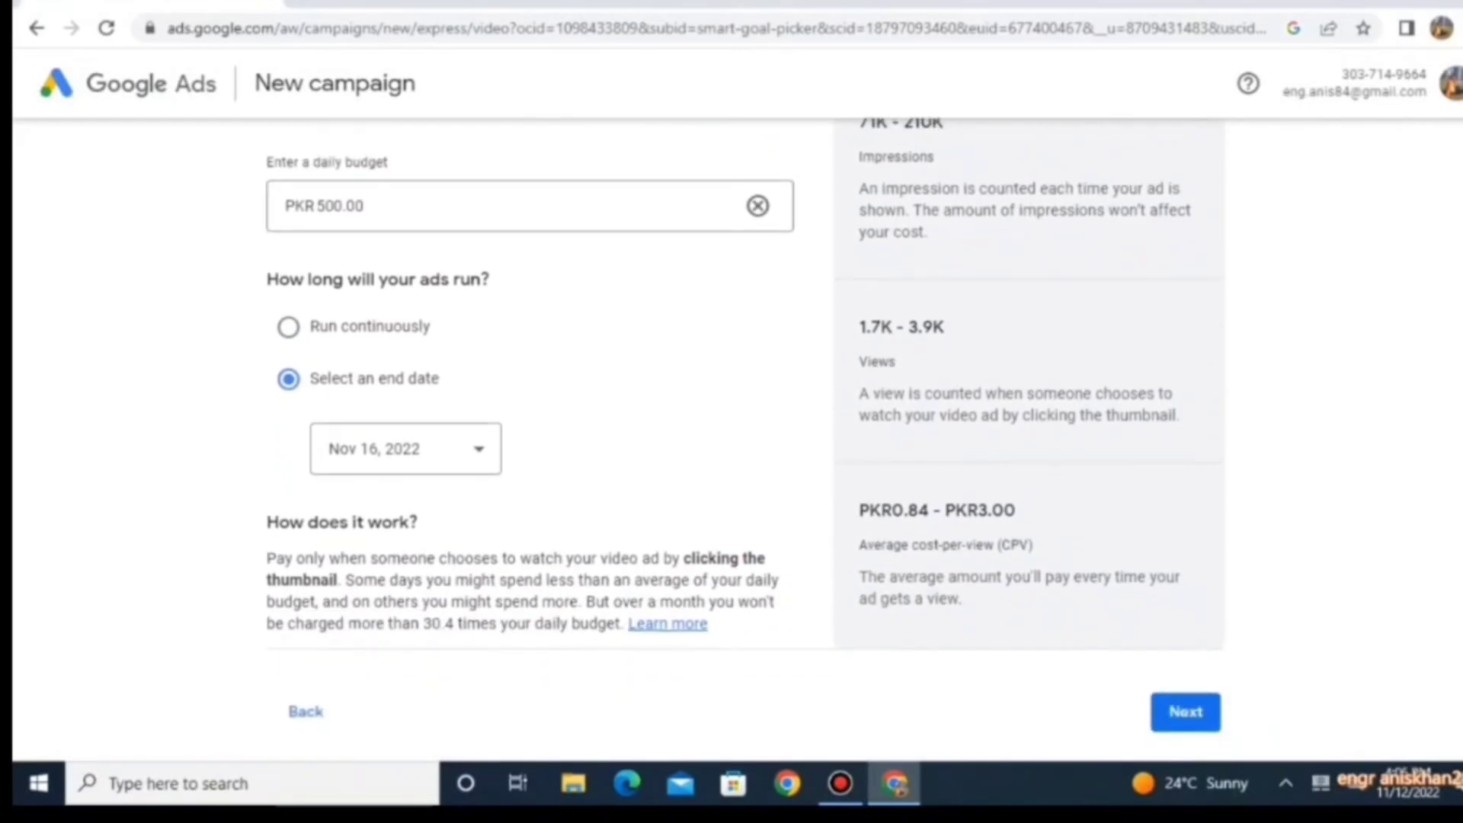
scroll(745, 439, "up", 3)
scroll(745, 440, "down", 1)
scroll(745, 447, "down", 2)
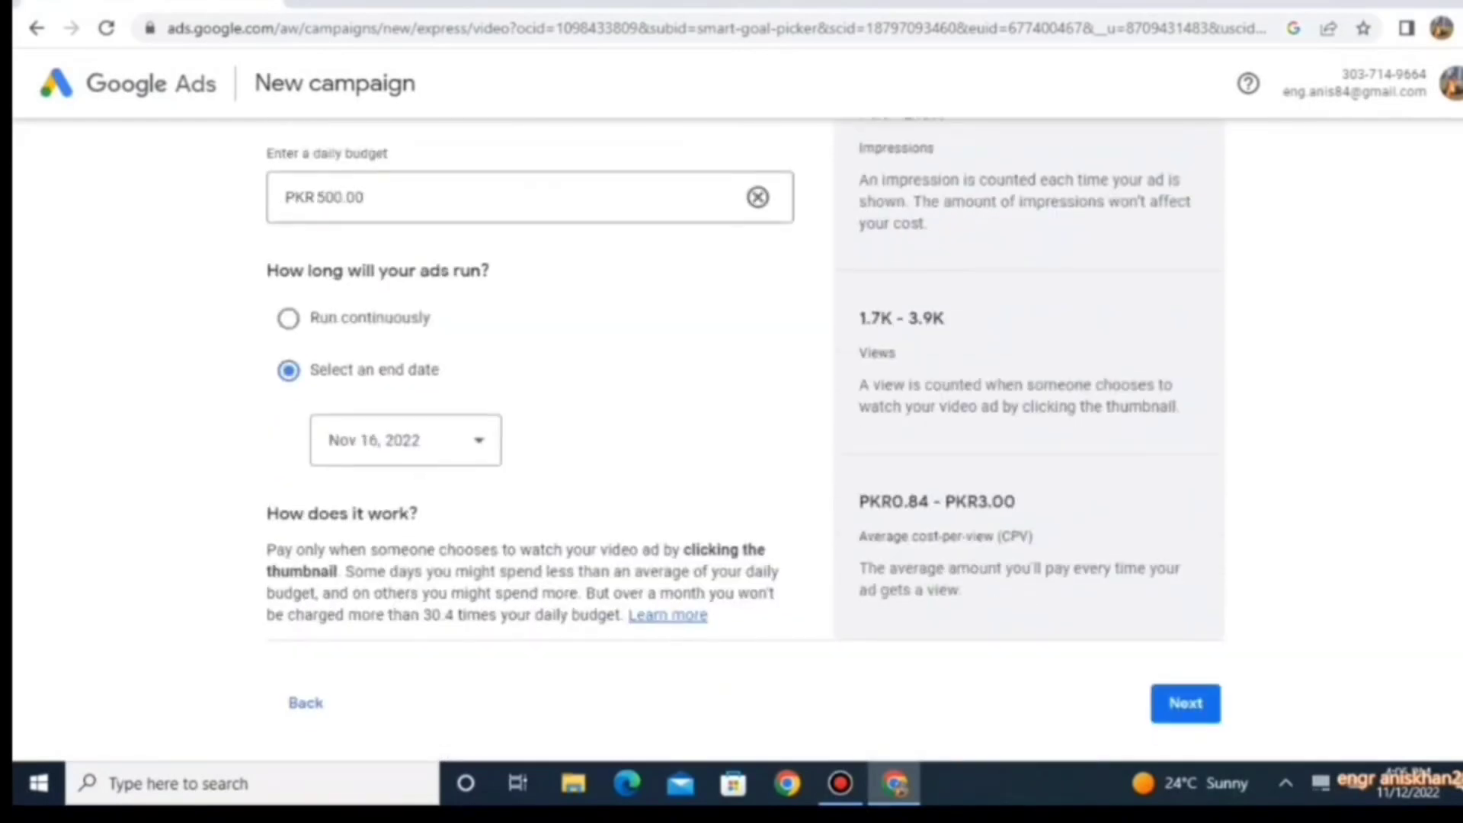
left_click(1185, 702)
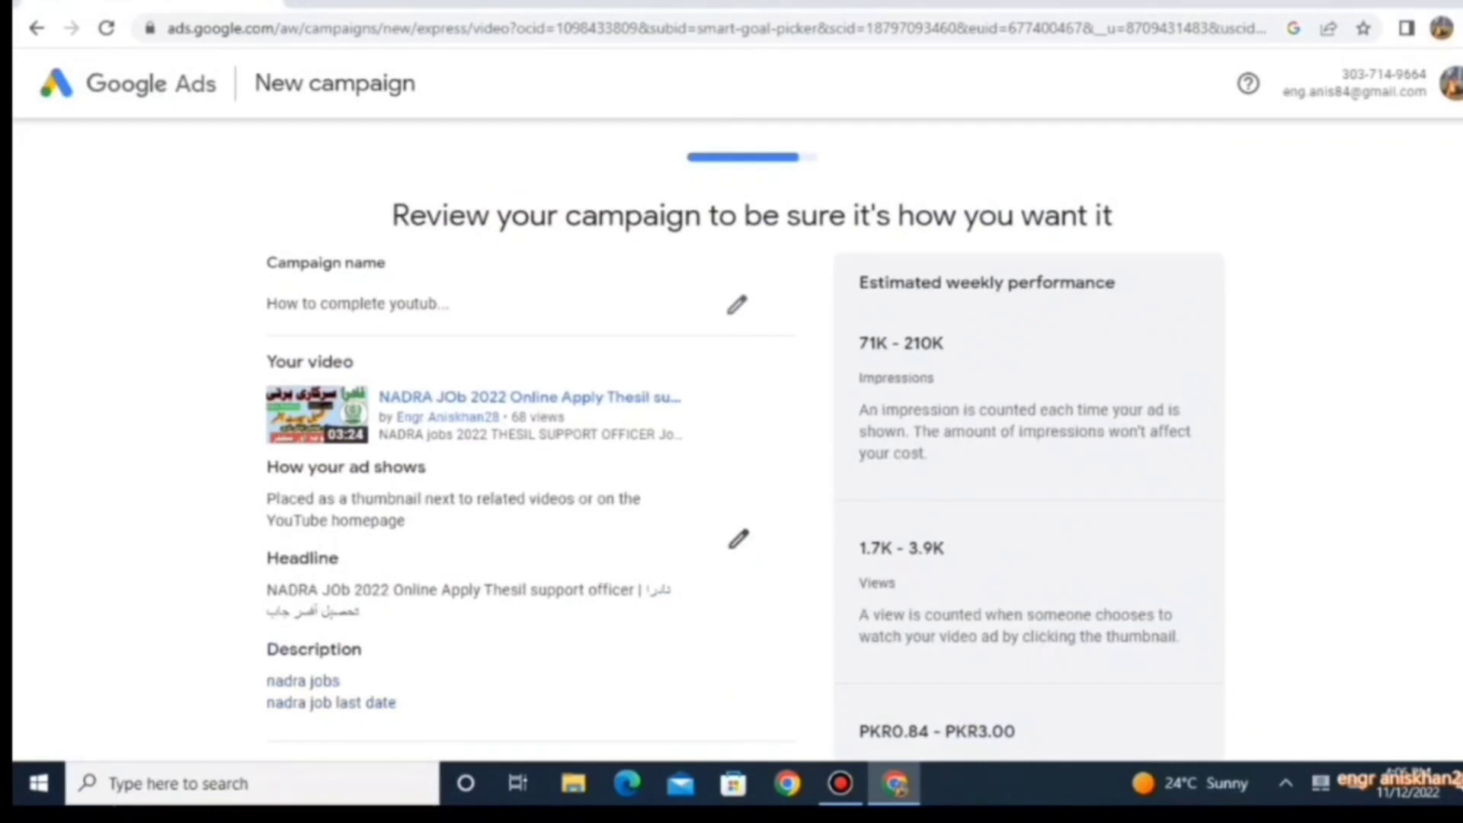
Step: Check the review page's NADRA job video, headline and descriptions, then proceed to payment
scroll(745, 442, "down", 3)
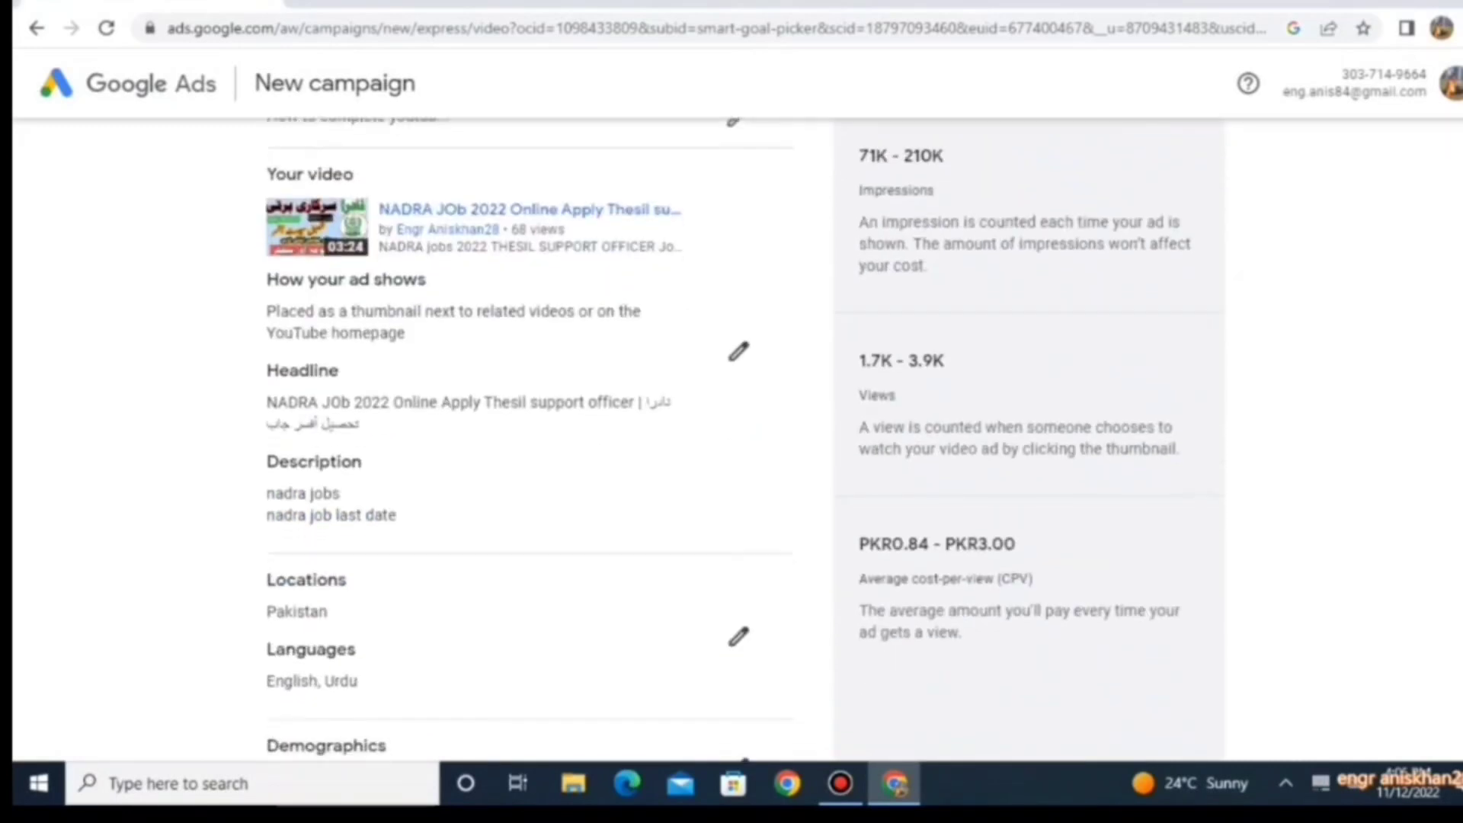
scroll(745, 442, "down", 3)
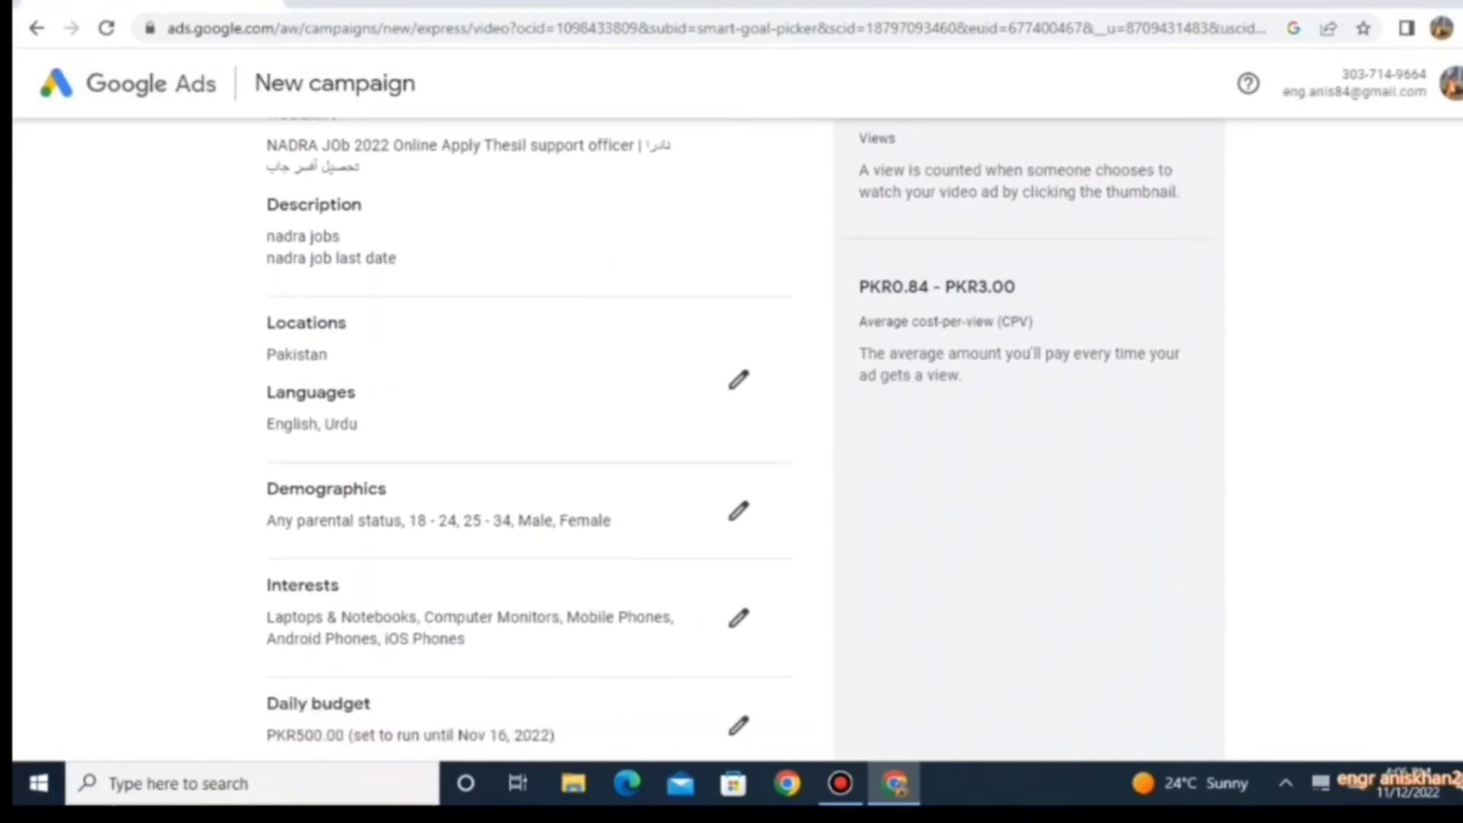
scroll(745, 442, "down", 1)
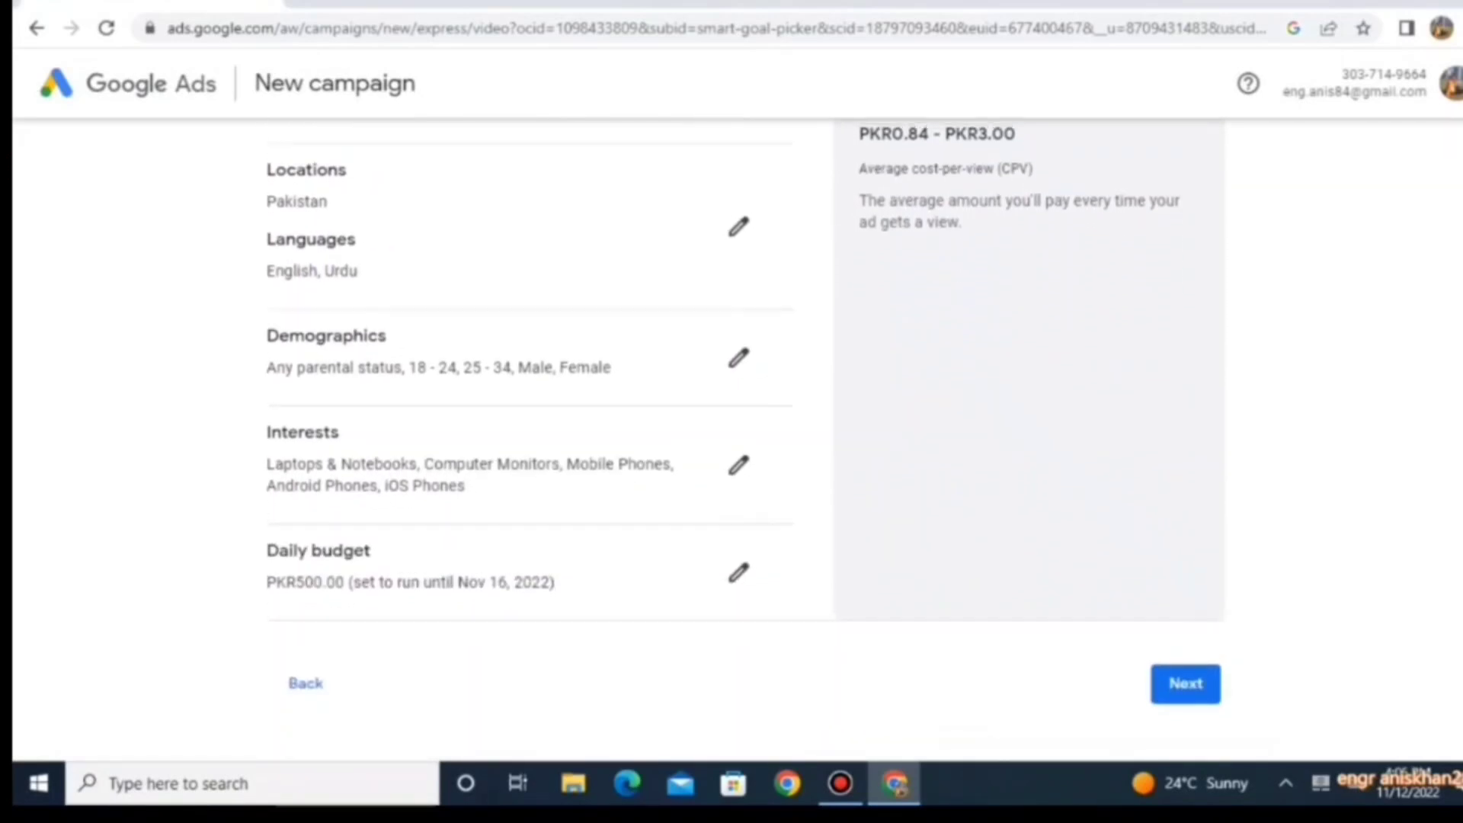
scroll(745, 442, "up", 2)
scroll(745, 442, "up", 2)
scroll(745, 442, "down", 5)
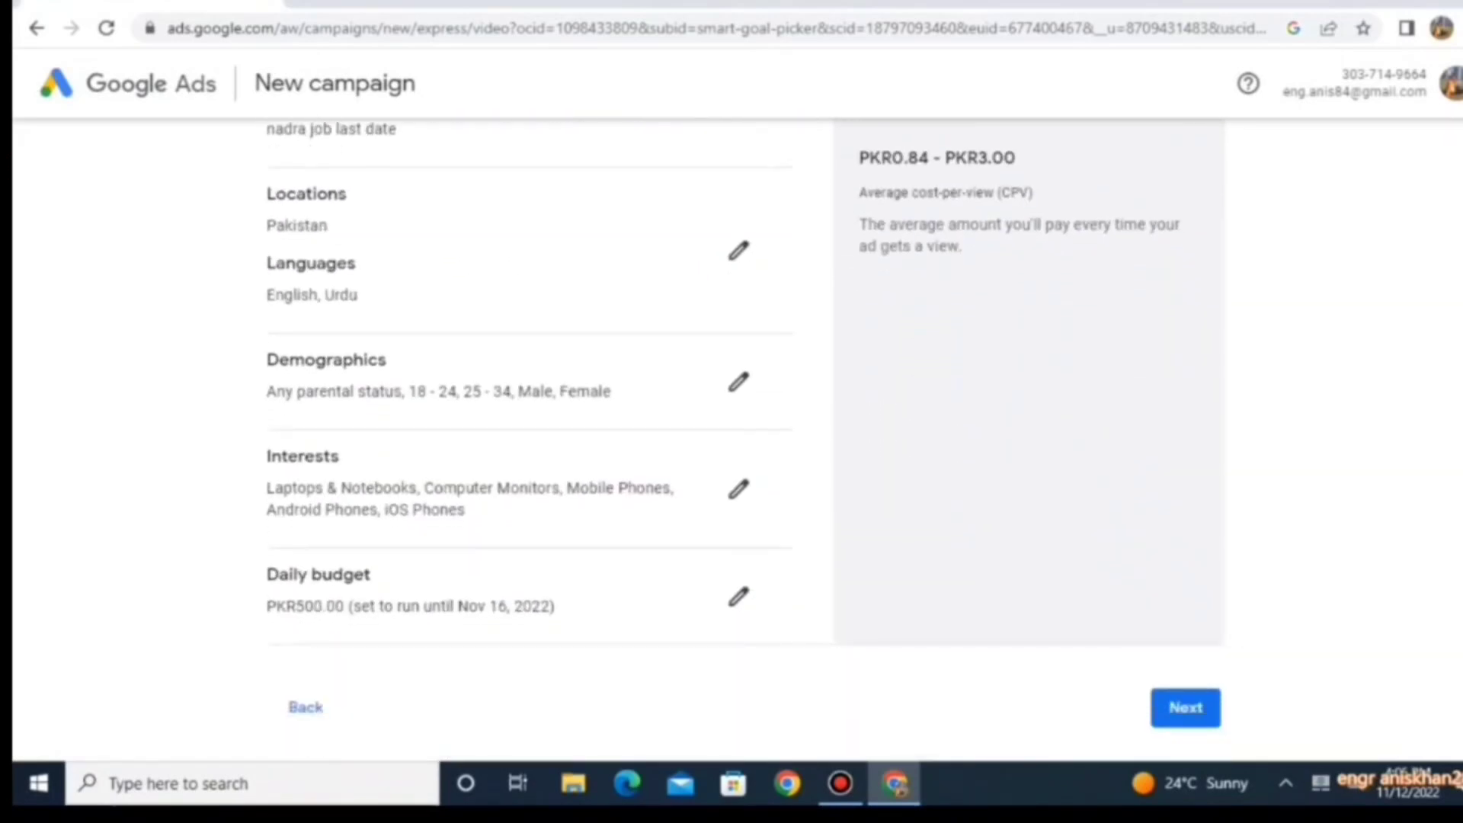
left_click(1184, 572)
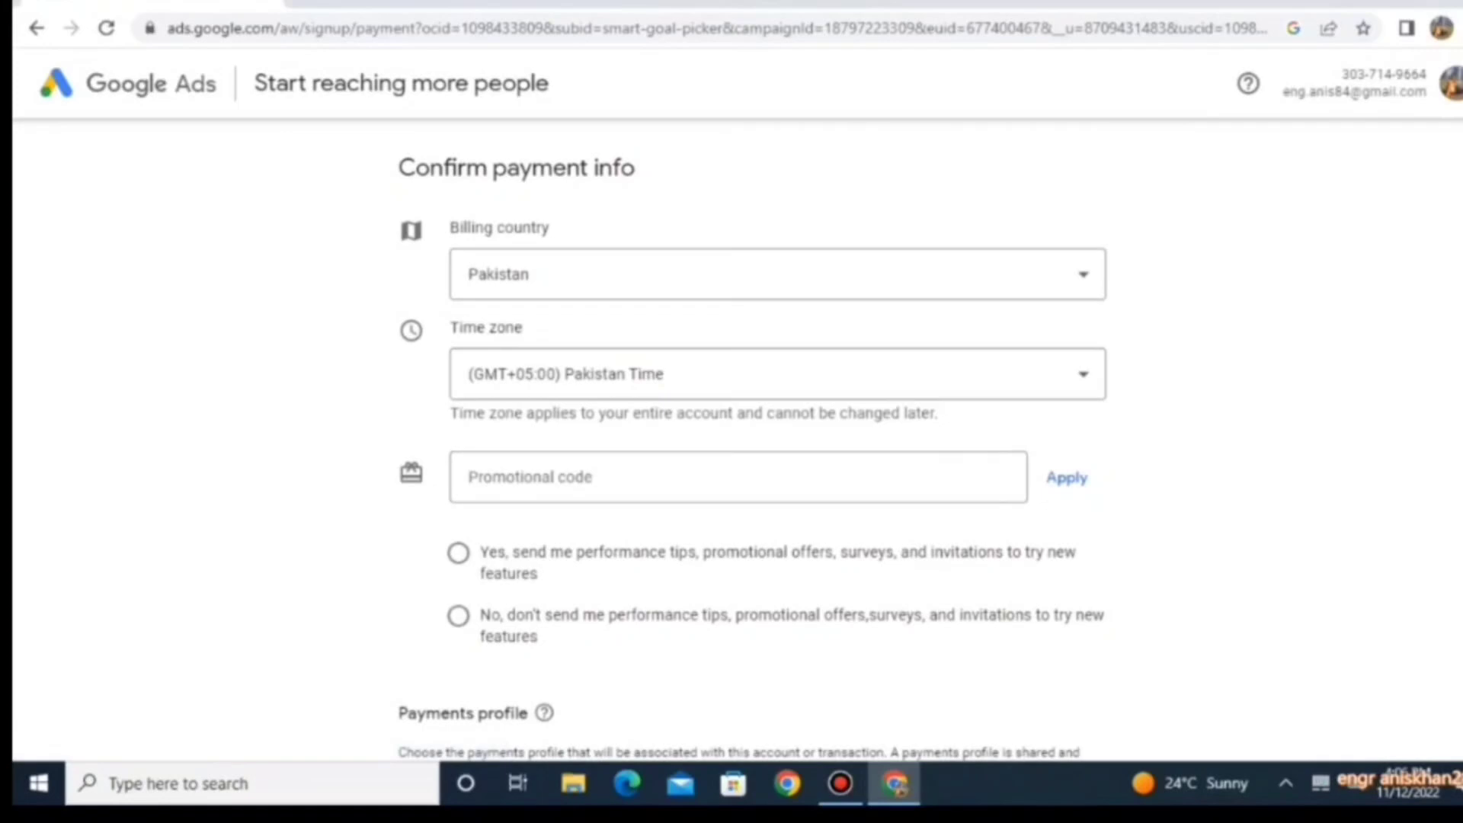
Step: Opt out of performance tips and promotional emails and show the payments profile options
scroll(752, 450, "down", 7)
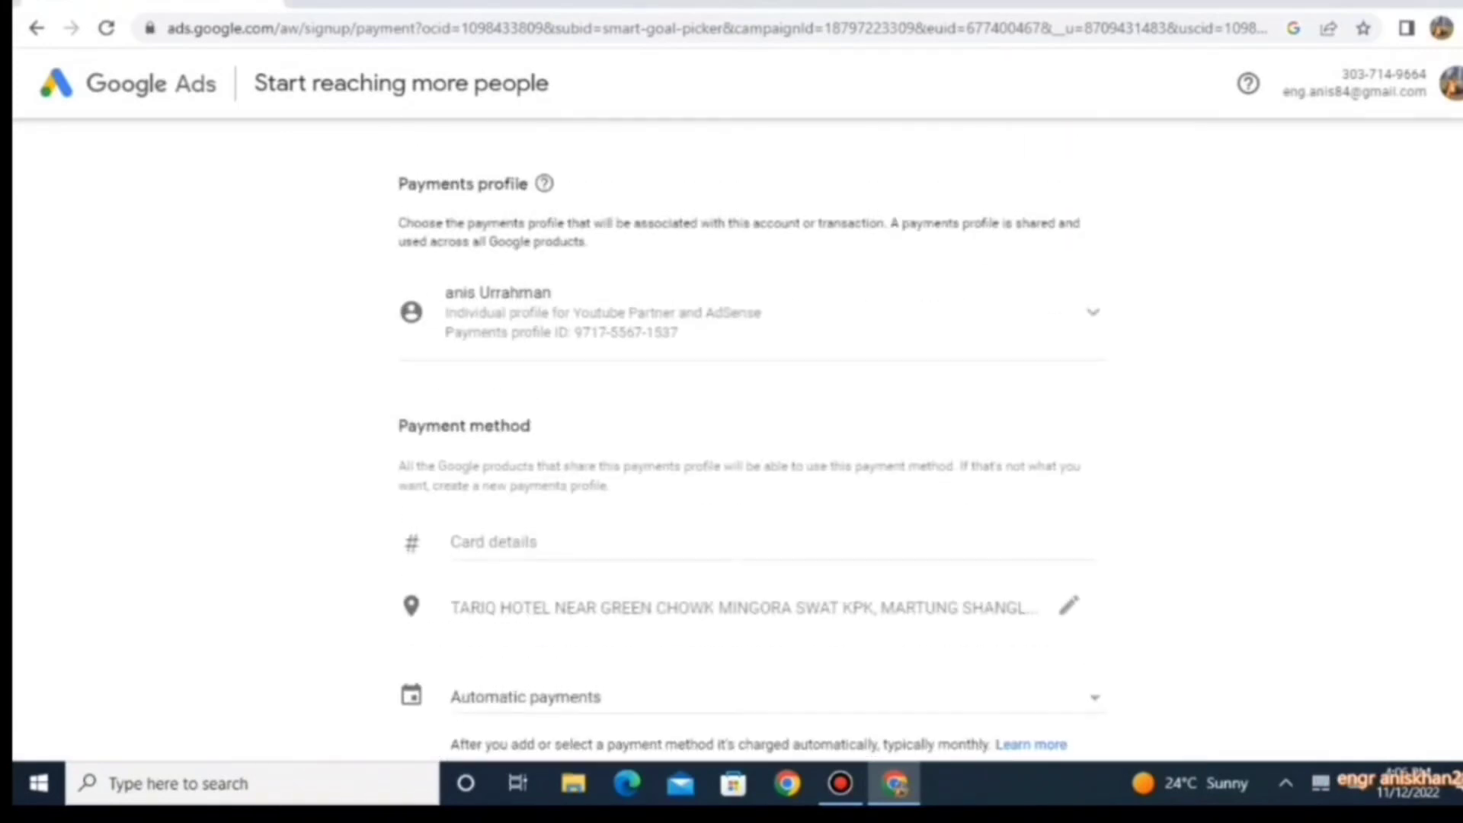
scroll(753, 450, "up", 7)
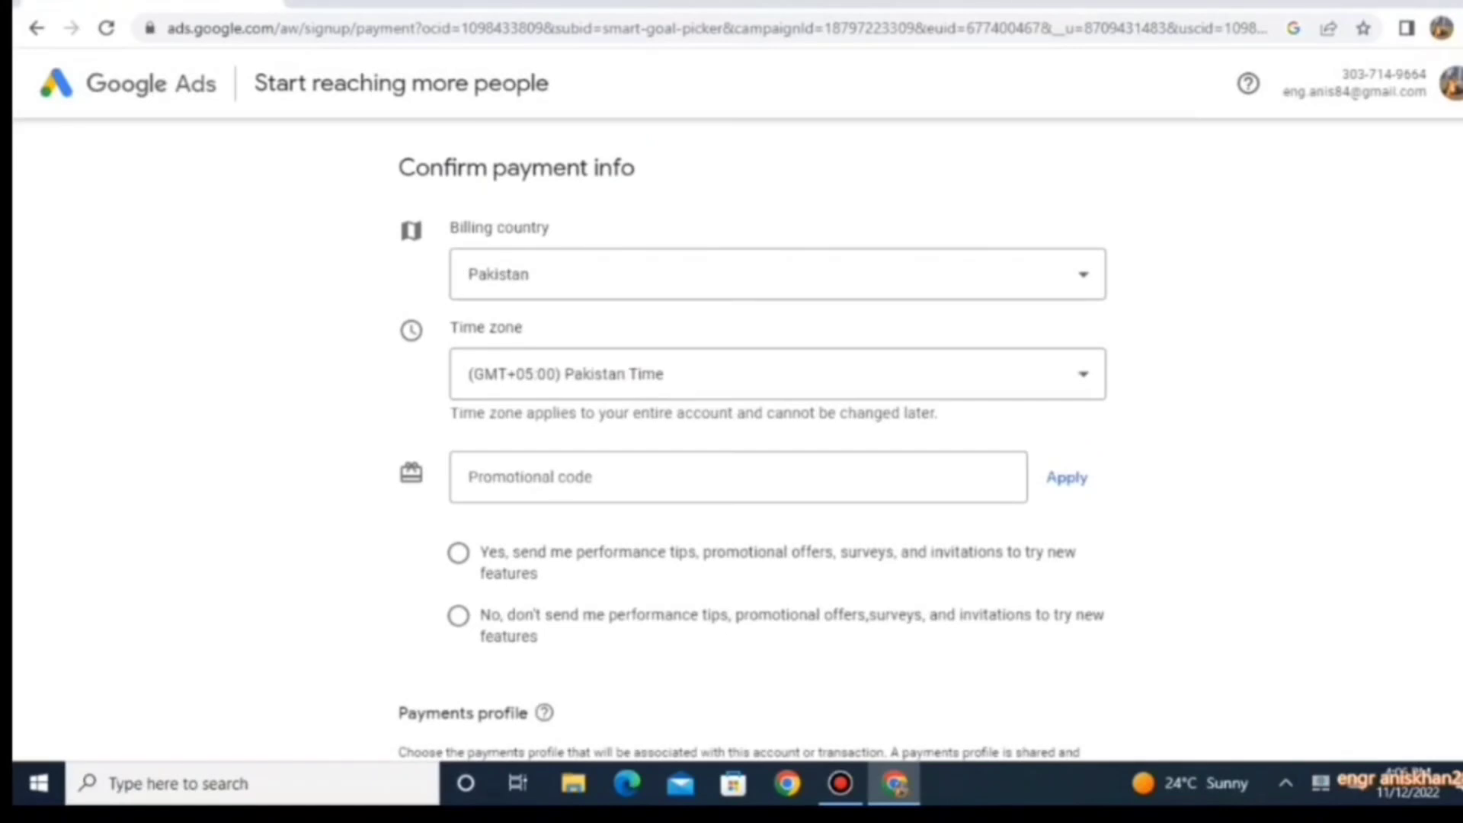
left_click(458, 616)
scroll(752, 450, "down", 7)
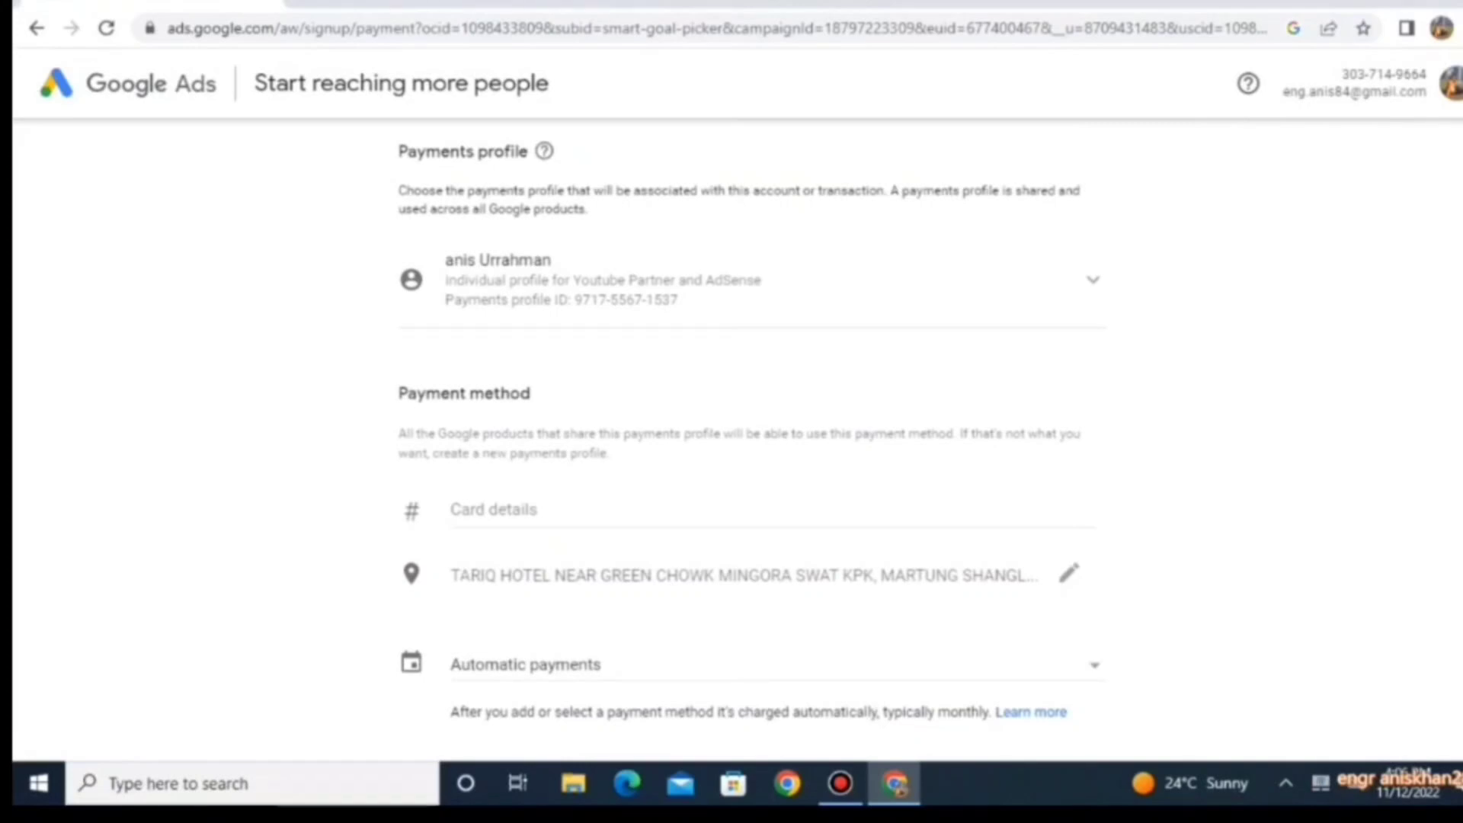
left_click(1092, 280)
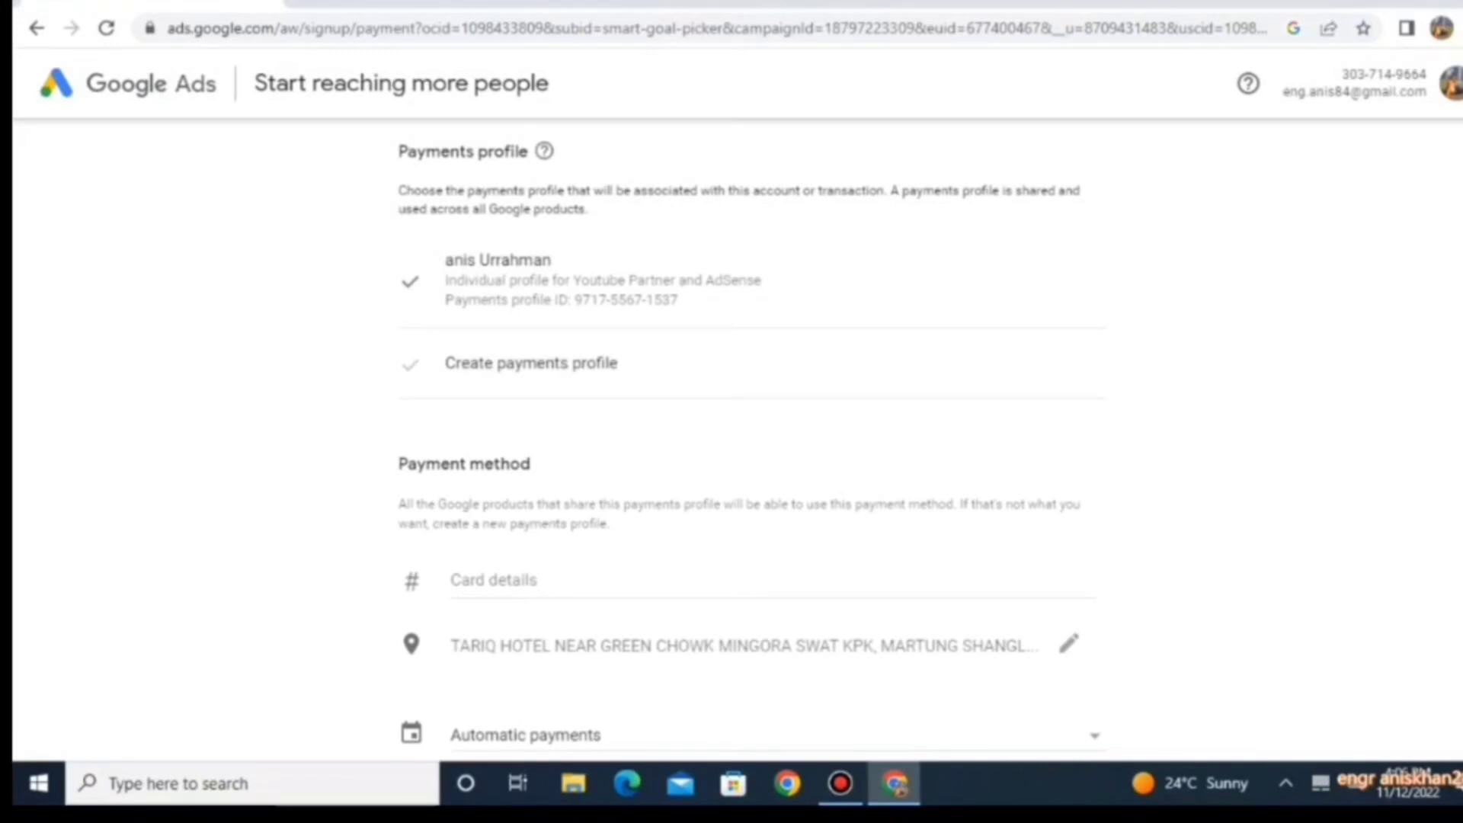
Step: Create a new payments profile and set its account type to Individual
left_click(531, 363)
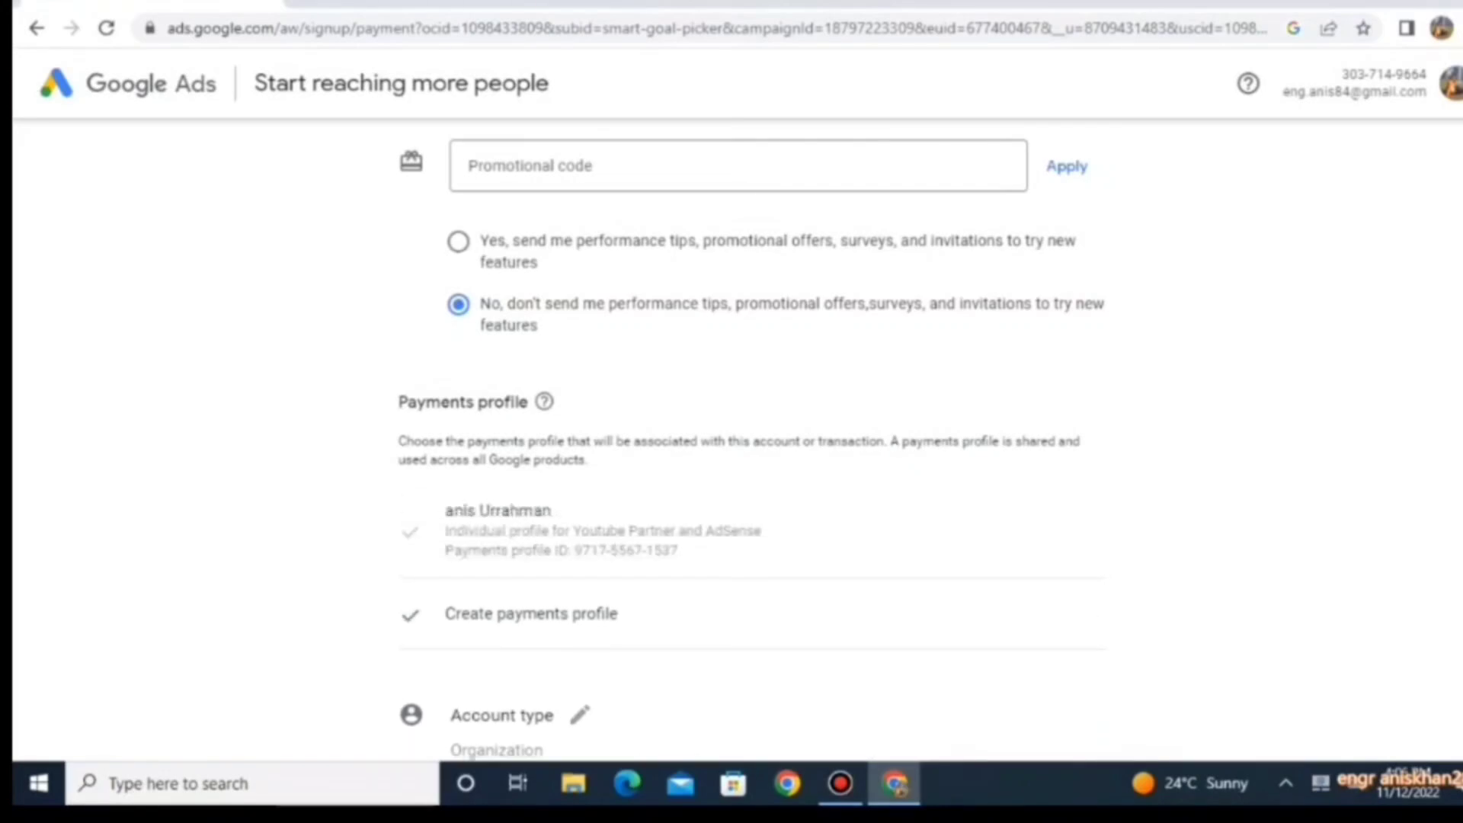
scroll(752, 439, "down", 3)
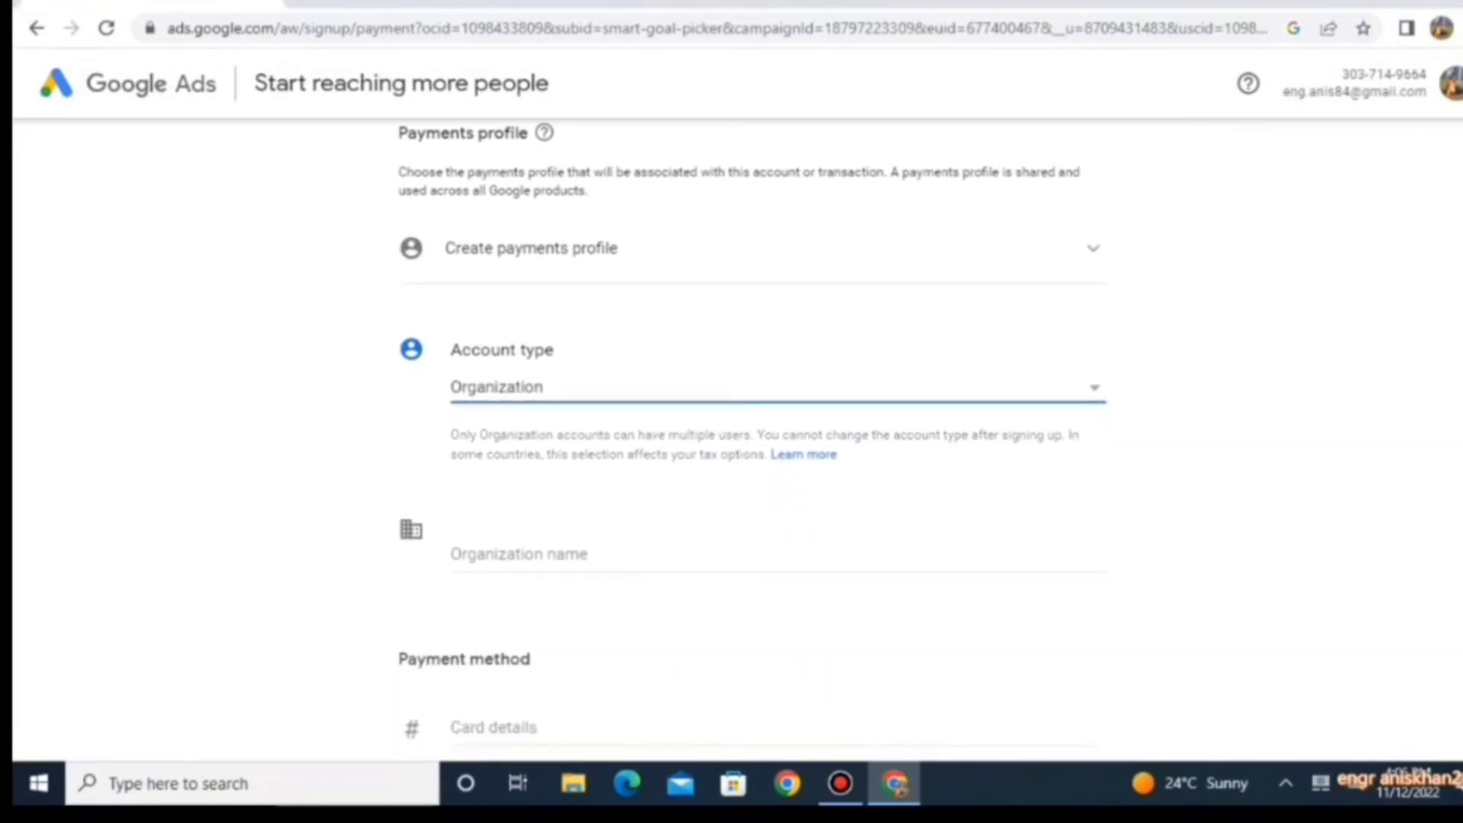
left_click(1094, 388)
left_click(513, 356)
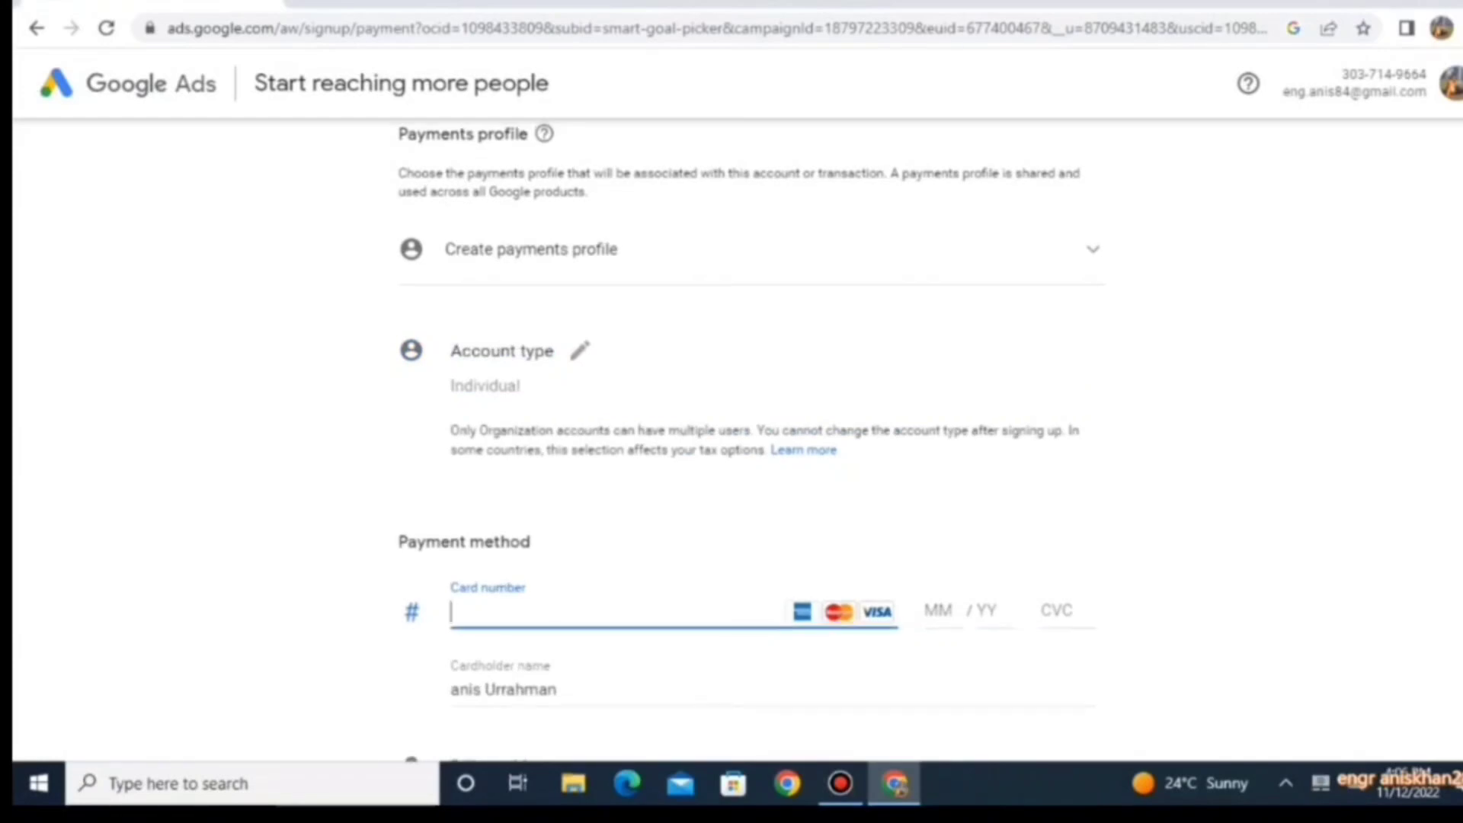
Step: Start a billing address line, erase it, and leave address line 2, city and postal code blank
scroll(752, 440, "down", 2)
scroll(752, 440, "down", 2)
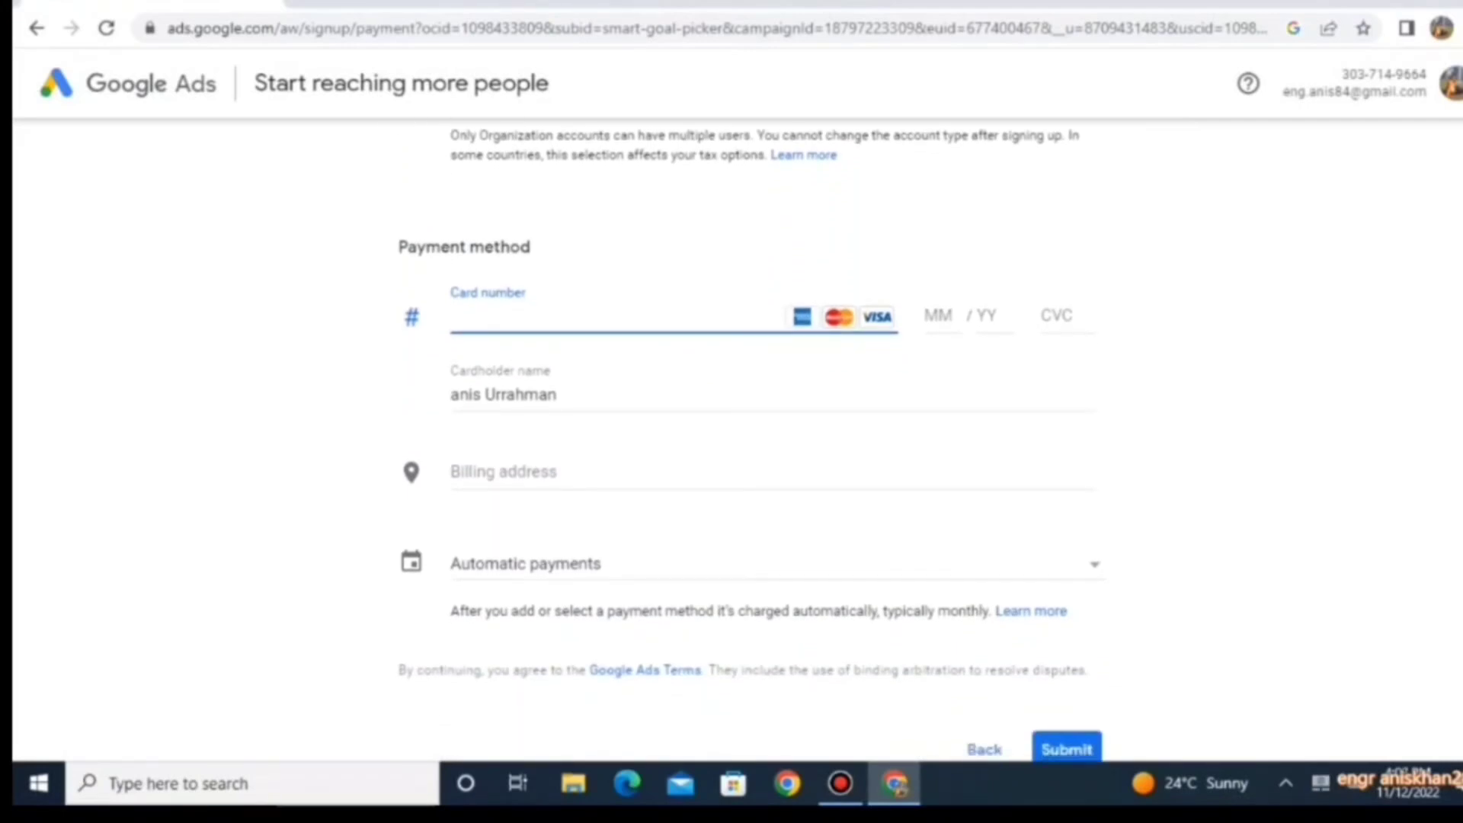
left_click(504, 472)
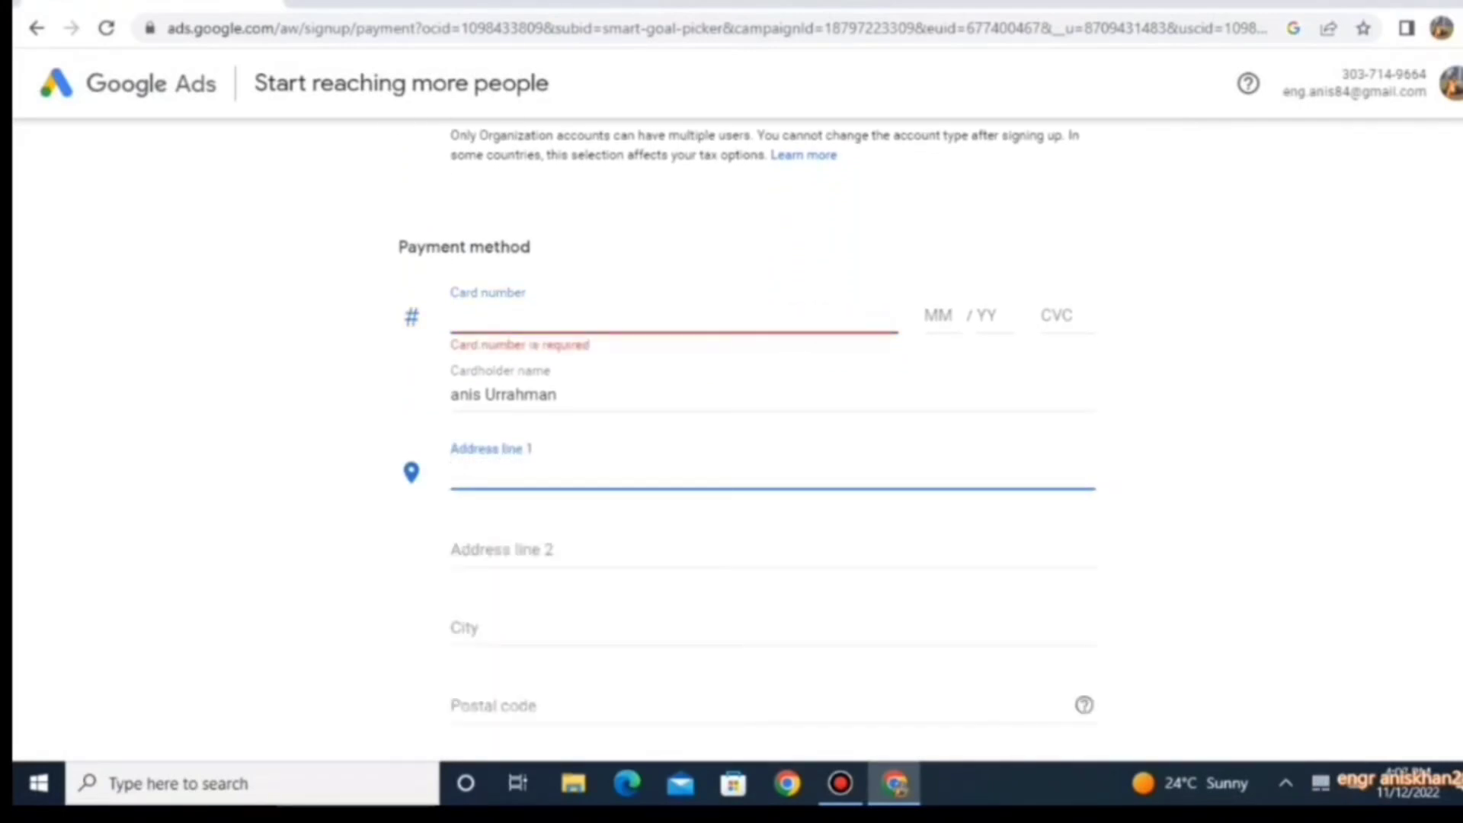
type("tariq hote")
key("BackSpace")
key("BackSpace")
key("BackSpace")
key("BackSpace")
key("BackSpace")
key("BackSpace")
key("BackSpace")
key("BackSpace")
key("BackSpace")
key("BackSpace")
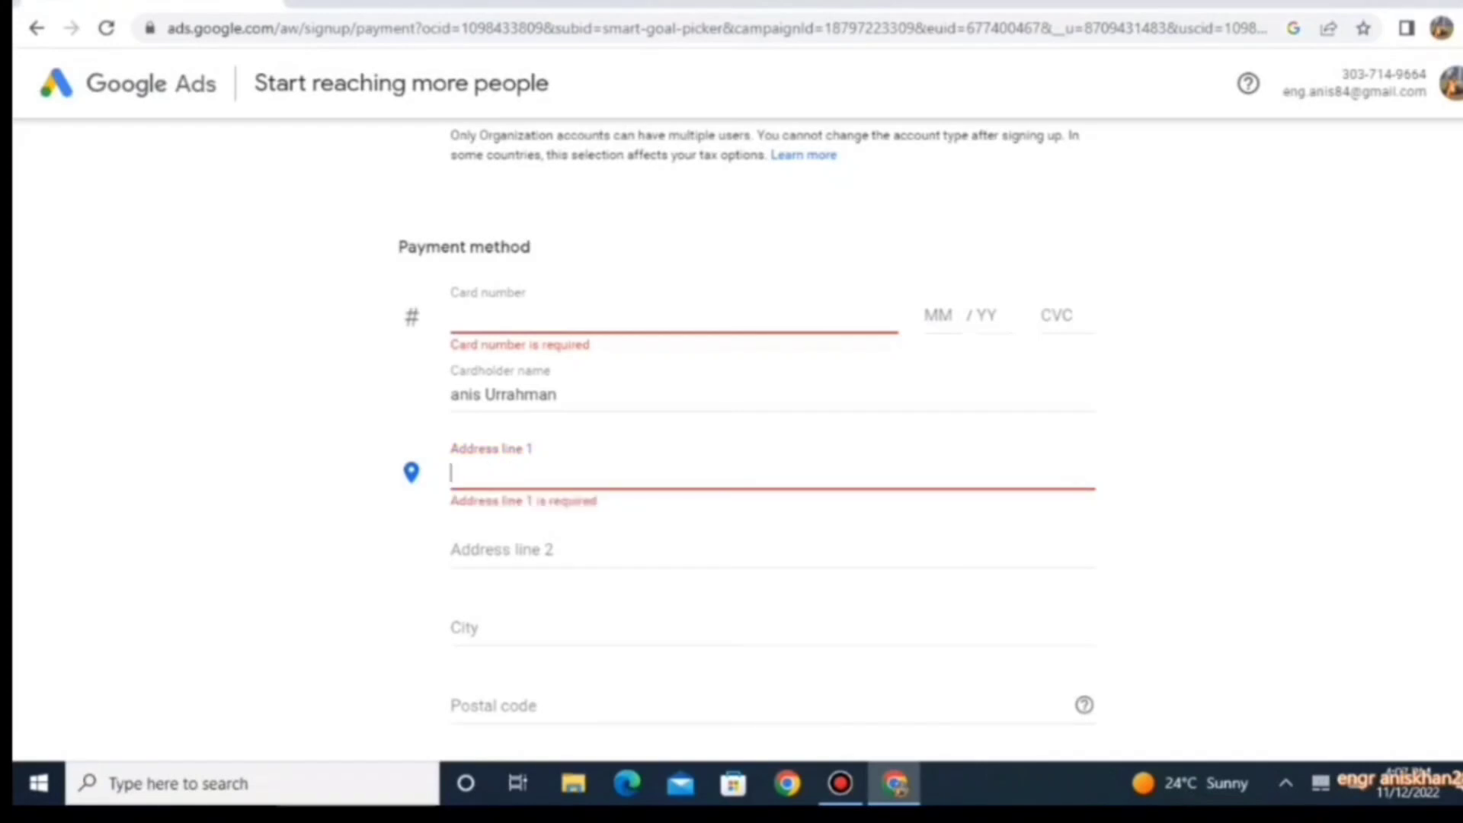
left_click(451, 550)
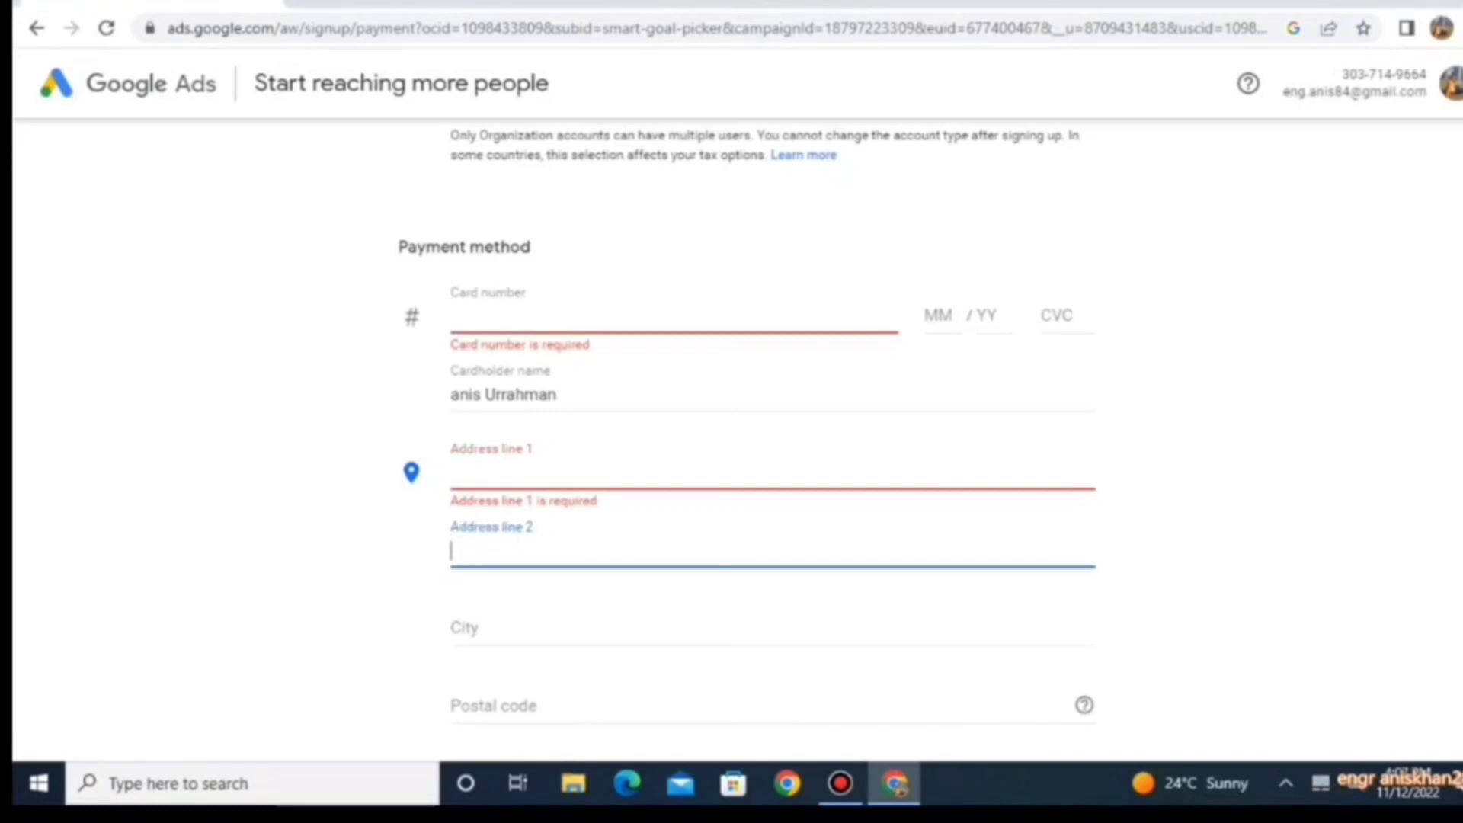
scroll(746, 419, "down", 2)
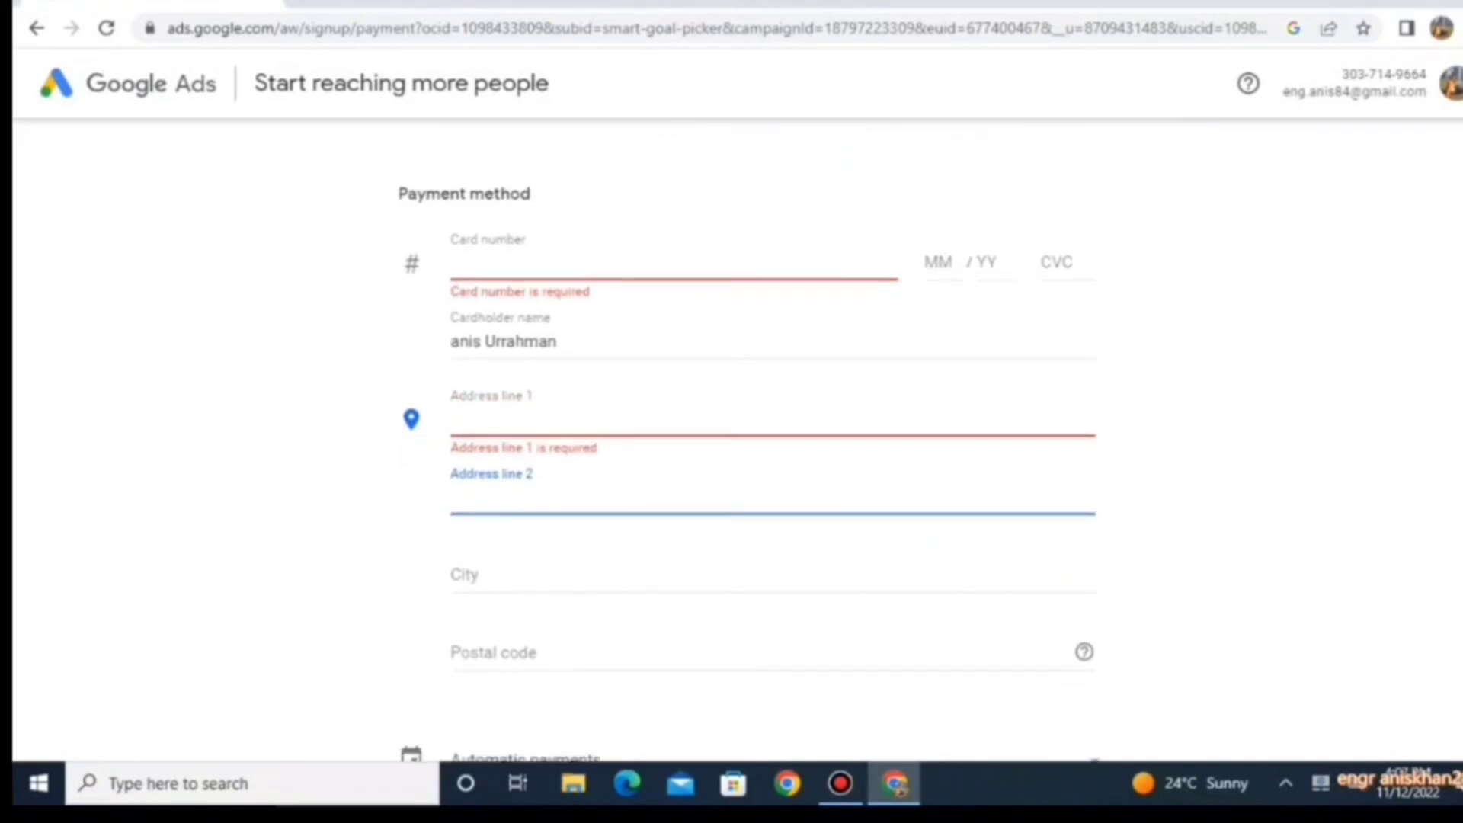
left_click(457, 463)
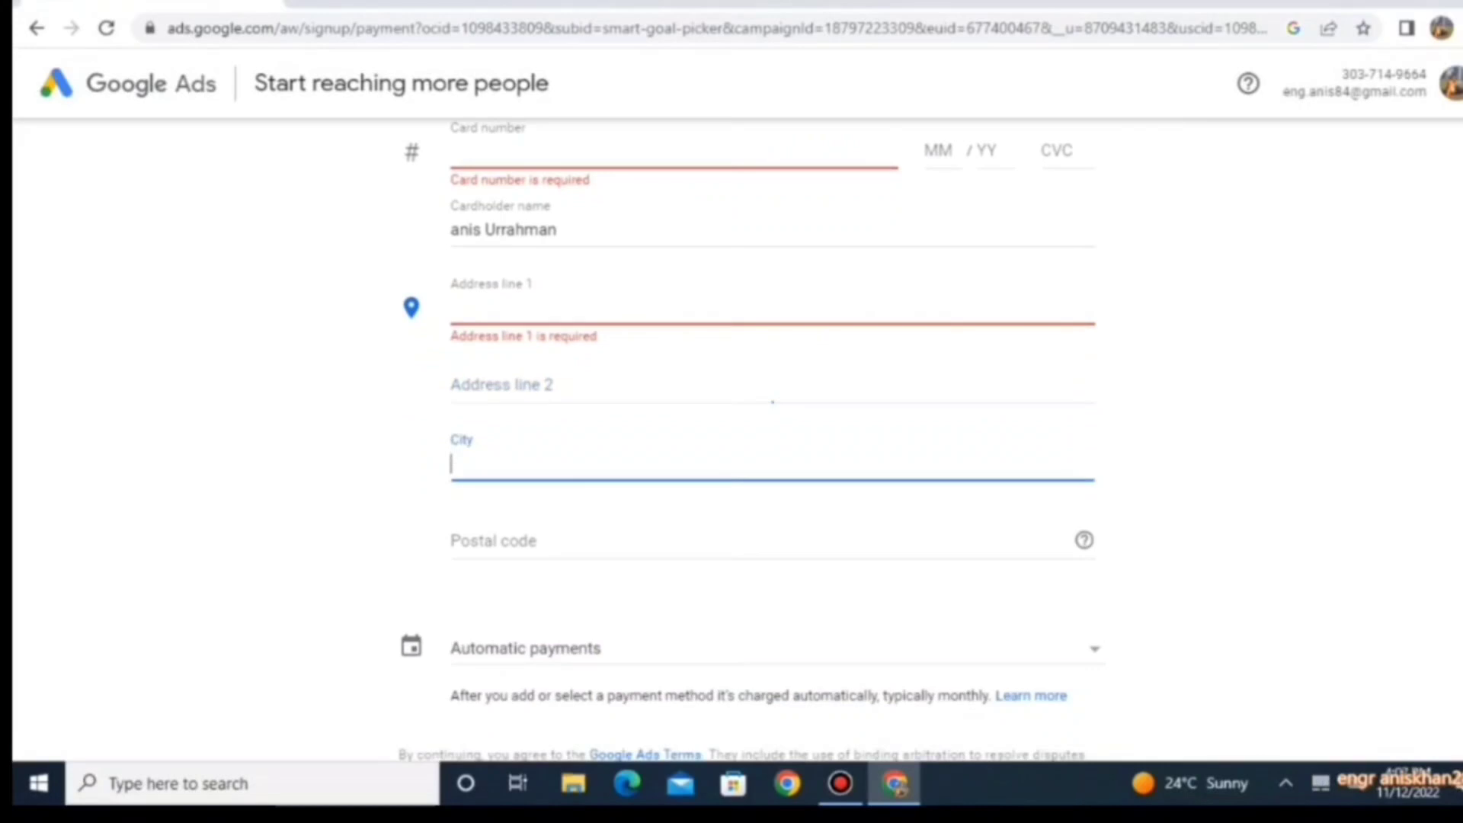
left_click(457, 540)
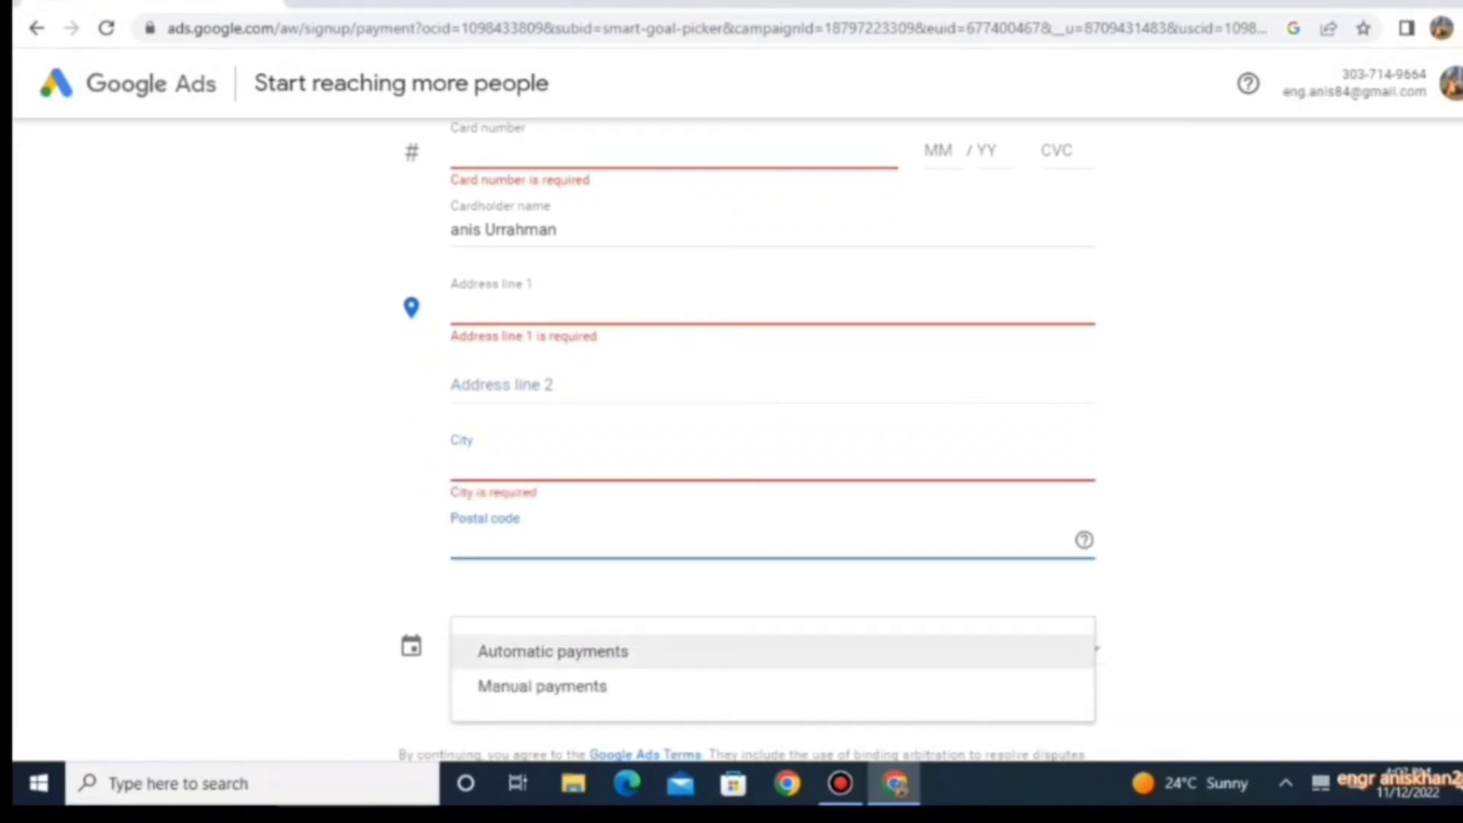
Step: Keep Automatic payments as the payment type and return to the campaign setup
left_click(525, 649)
left_click(552, 651)
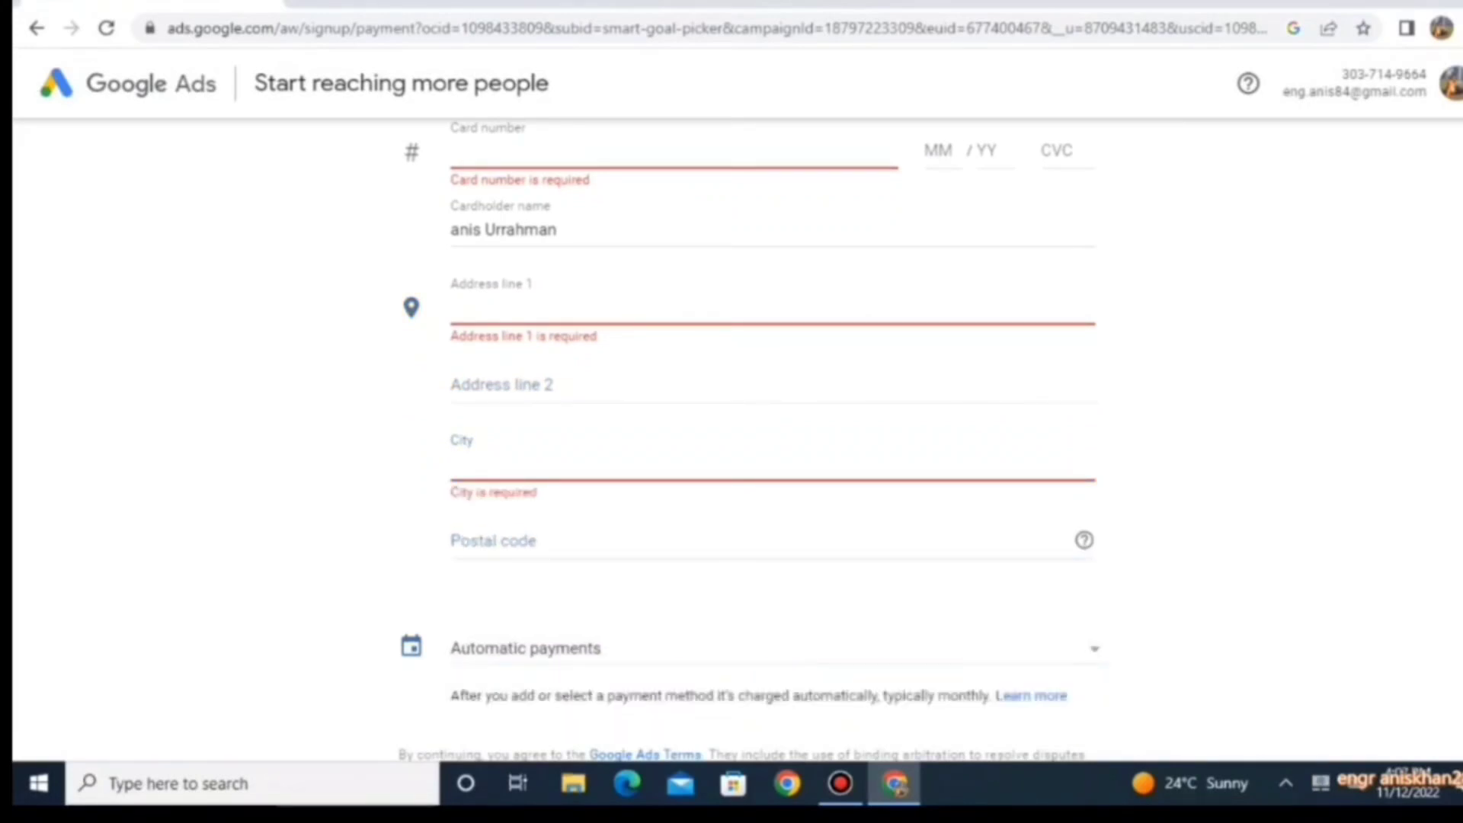
scroll(747, 442, "down", 2)
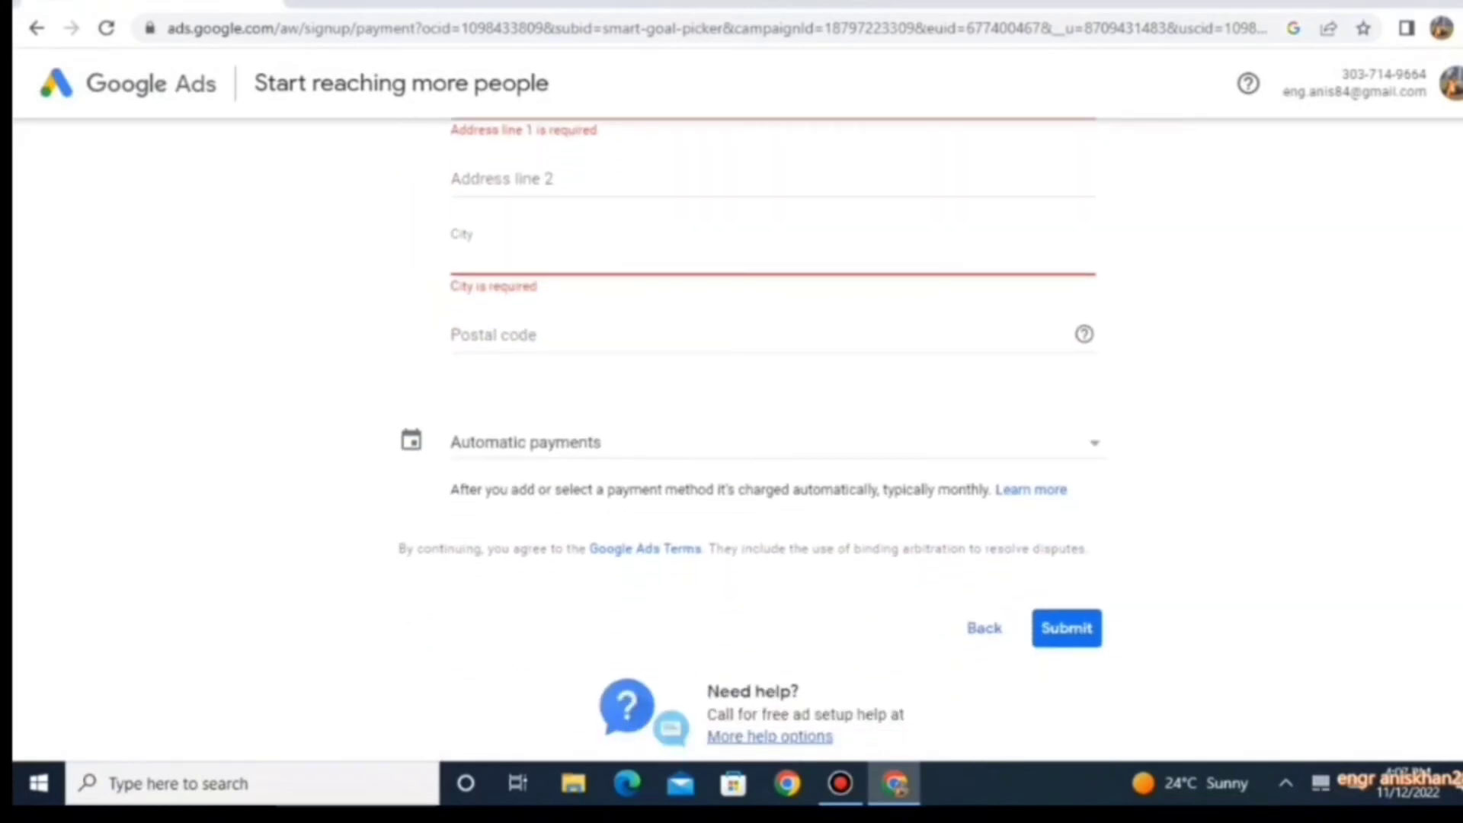
left_click(984, 628)
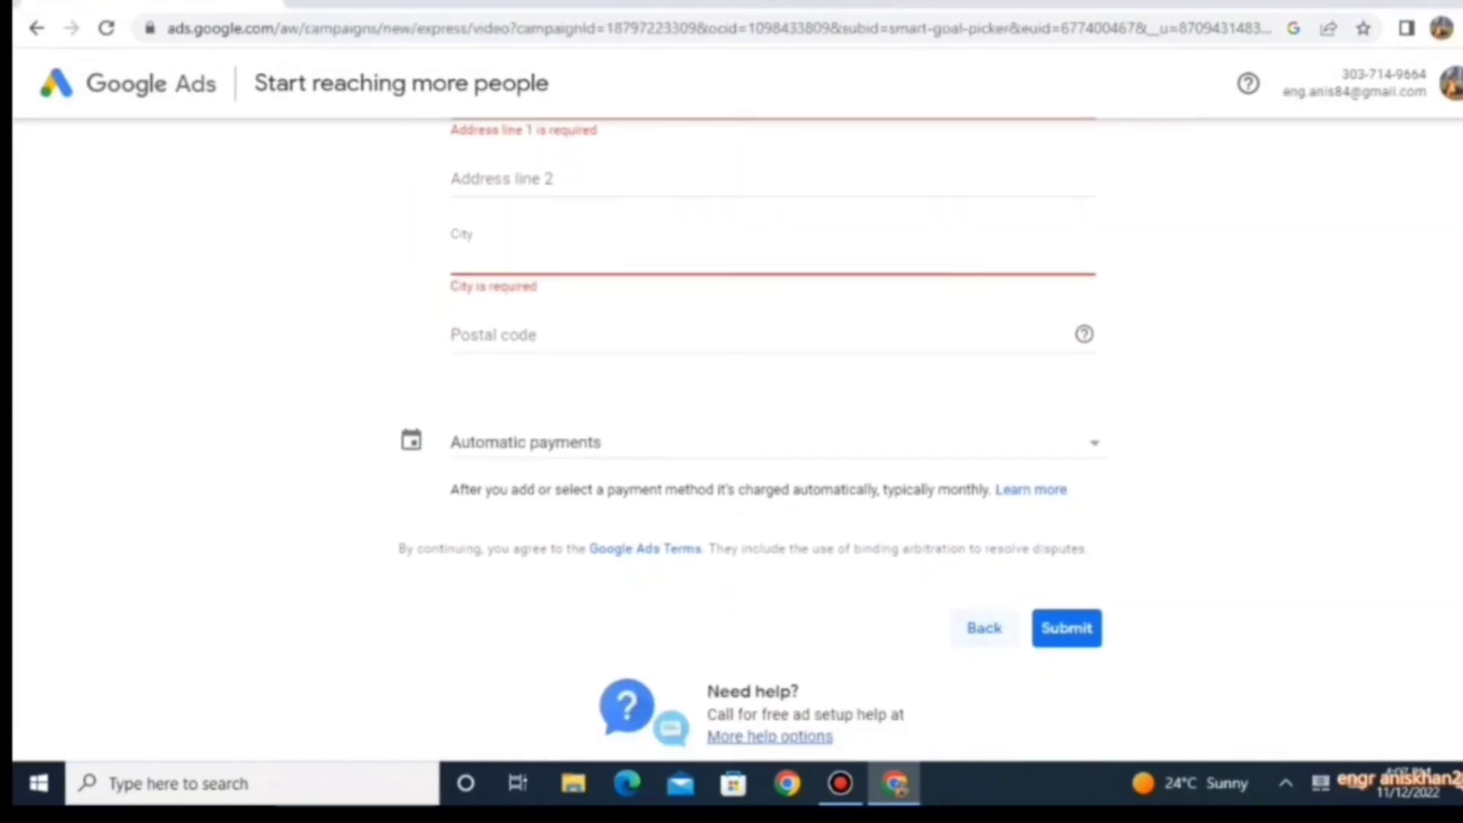